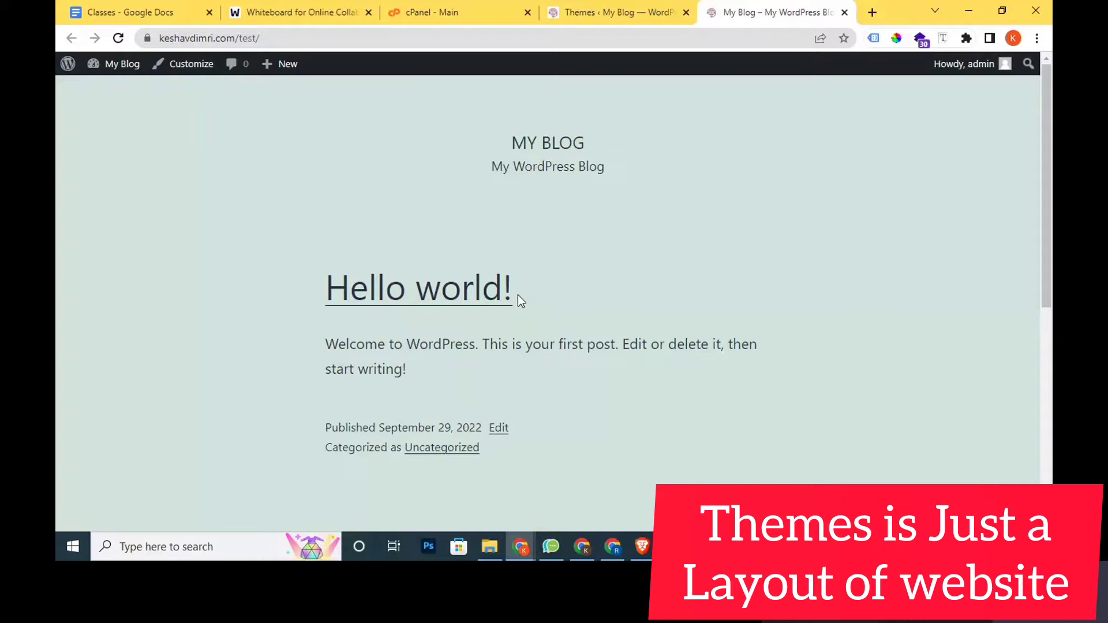
- On the whiteboard, handwrite "Layout" followed by a double arrow in pink below the existing WordPress theme note
click(272, 8)
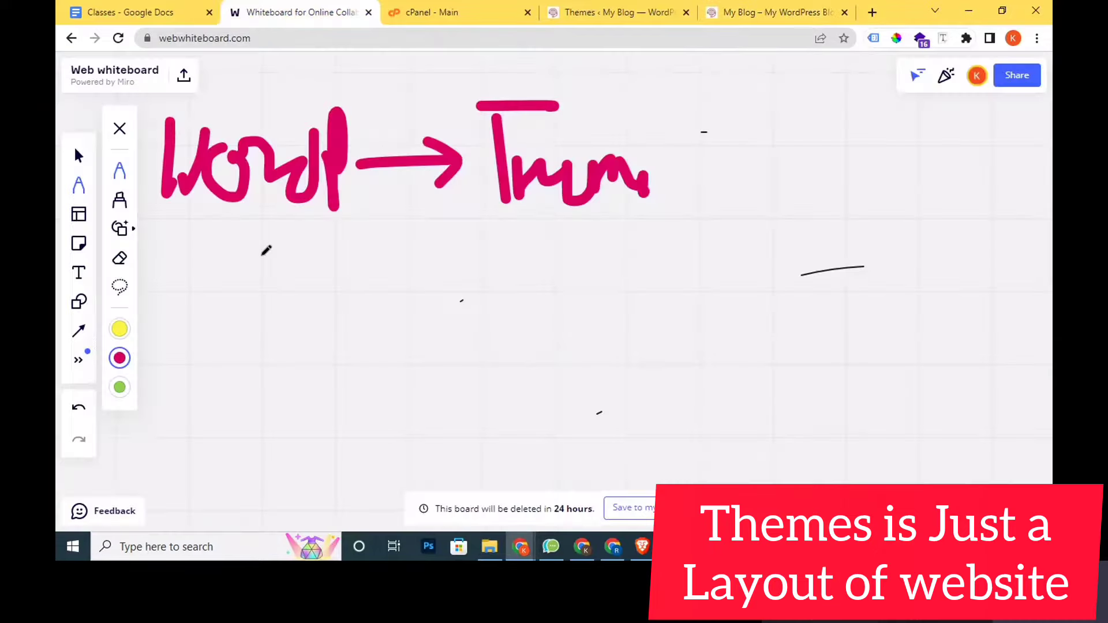
drag(215, 265, 244, 367)
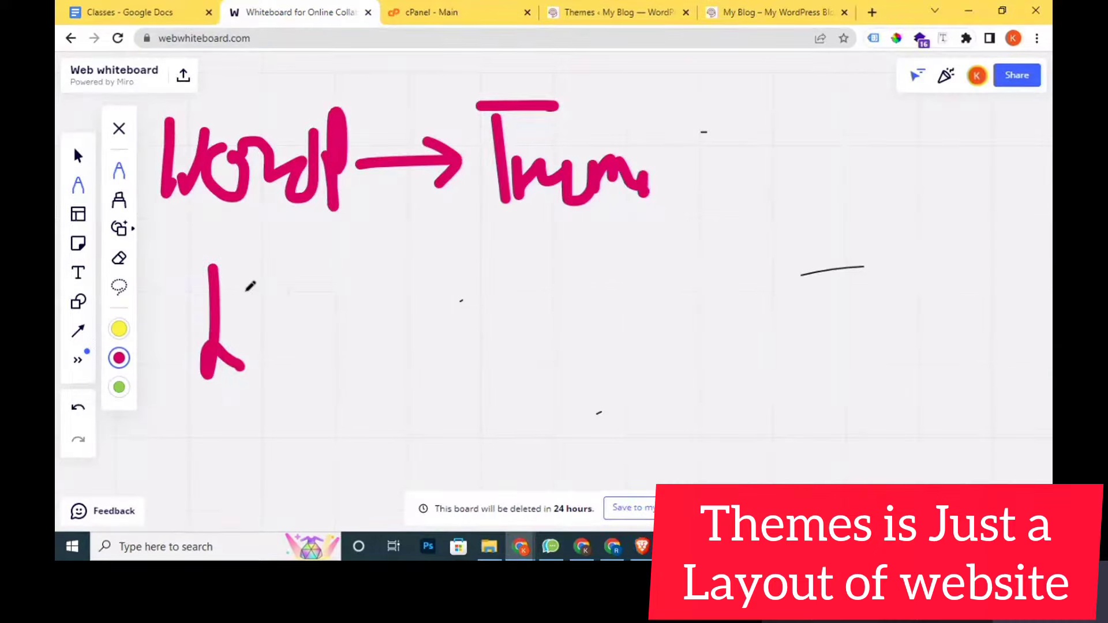
mouse_move(250, 286)
mouse_down()
mouse_move(378, 326)
mouse_move(428, 323)
mouse_move(446, 361)
mouse_move(484, 292)
mouse_move(499, 370)
mouse_up()
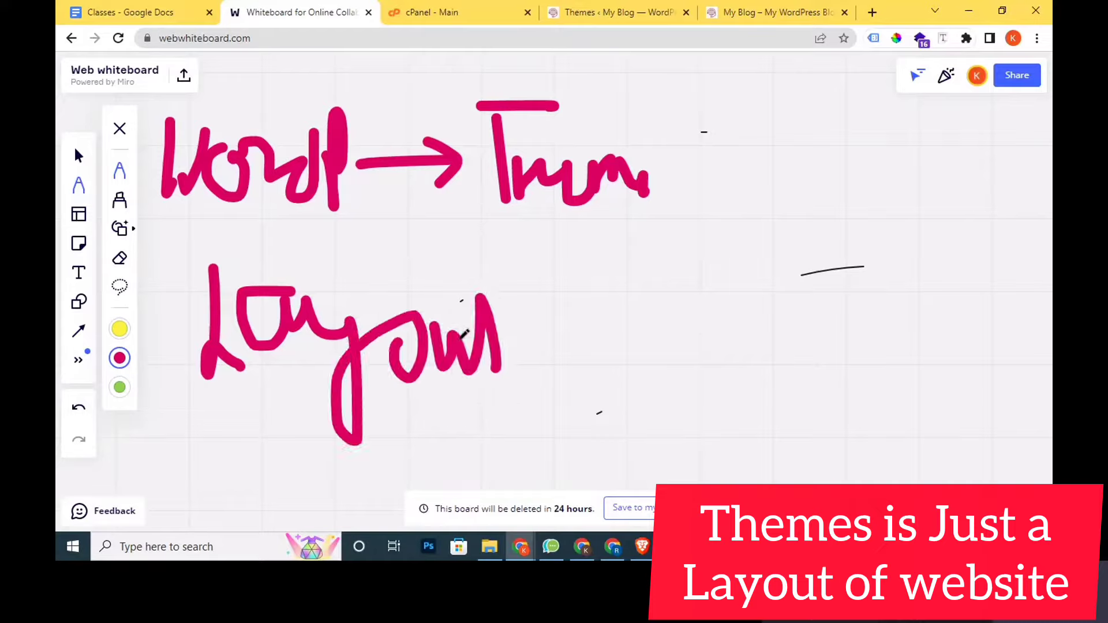
mouse_move(464, 334)
mouse_down()
mouse_move(519, 308)
mouse_move(616, 302)
mouse_up()
drag(545, 337, 618, 324)
mouse_move(568, 295)
mouse_down()
mouse_move(639, 298)
mouse_move(595, 362)
mouse_up()
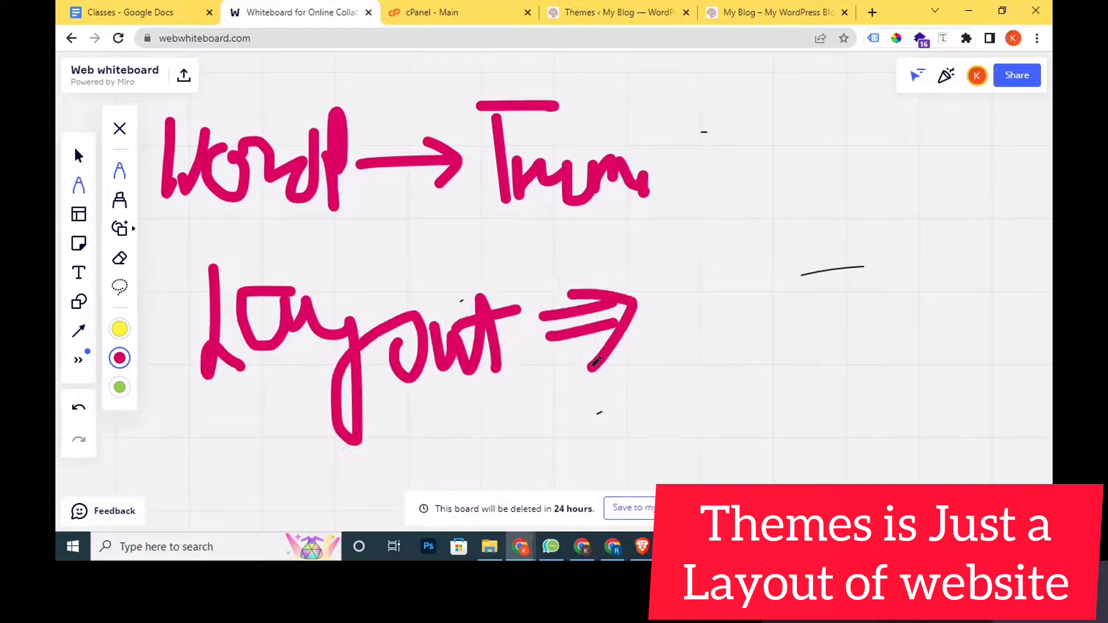
- View the blog's front page, and erase all the pink handwriting on the whiteboard
click(733, 7)
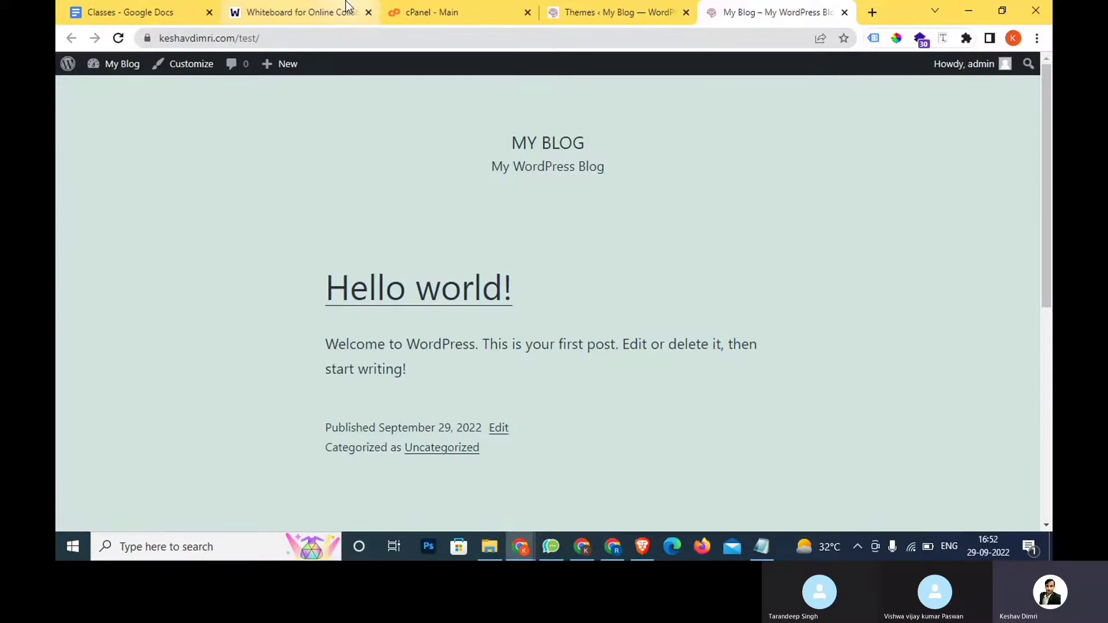
click(345, 2)
click(120, 258)
mouse_move(162, 183)
mouse_down()
mouse_move(213, 156)
mouse_move(329, 175)
mouse_move(635, 95)
mouse_move(247, 312)
mouse_move(396, 334)
mouse_move(579, 329)
mouse_up()
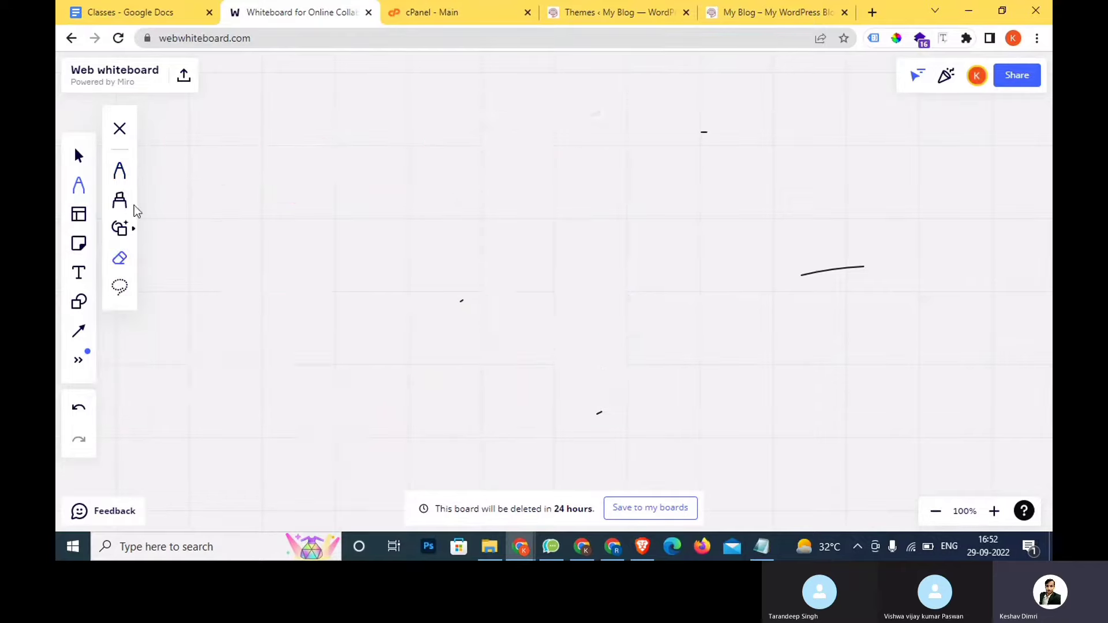
- Handwrite "Property" in pink with the pen and "Ecomme" below it on the whiteboard
click(119, 171)
mouse_move(311, 142)
mouse_down()
mouse_move(298, 189)
mouse_move(316, 162)
mouse_up()
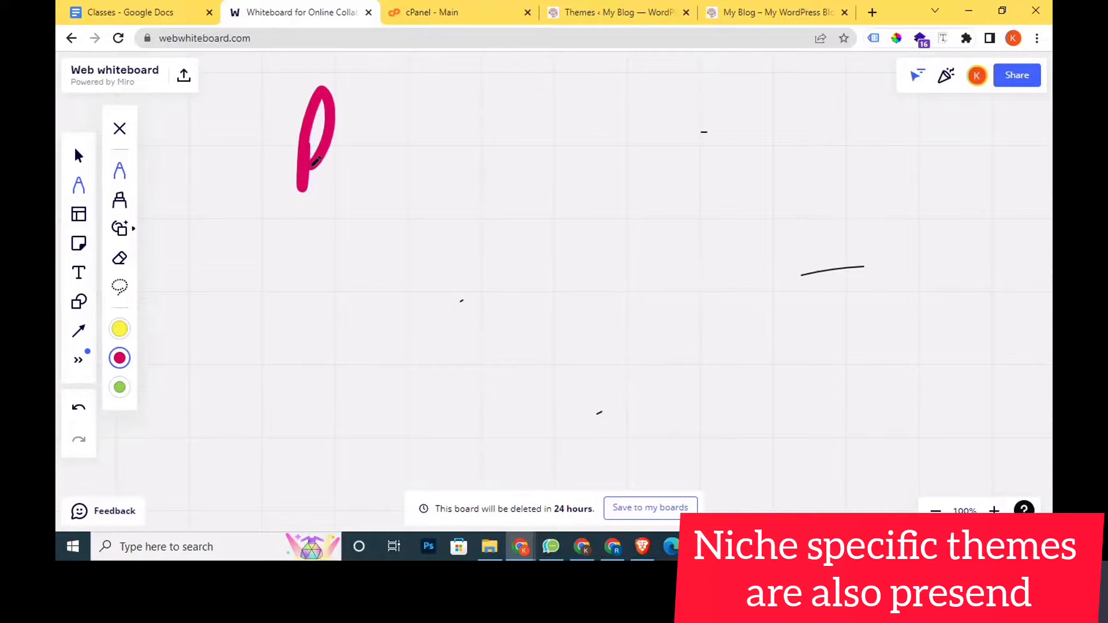
mouse_move(366, 130)
mouse_down()
mouse_move(419, 110)
mouse_move(428, 155)
mouse_up()
mouse_move(471, 107)
mouse_down()
mouse_move(472, 147)
mouse_move(635, 67)
mouse_move(664, 81)
mouse_move(676, 183)
mouse_move(659, 160)
mouse_up()
mouse_move(369, 266)
mouse_down()
mouse_move(319, 324)
mouse_move(423, 283)
mouse_move(483, 328)
mouse_up()
mouse_move(496, 277)
mouse_down()
mouse_move(500, 312)
mouse_move(629, 285)
mouse_up()
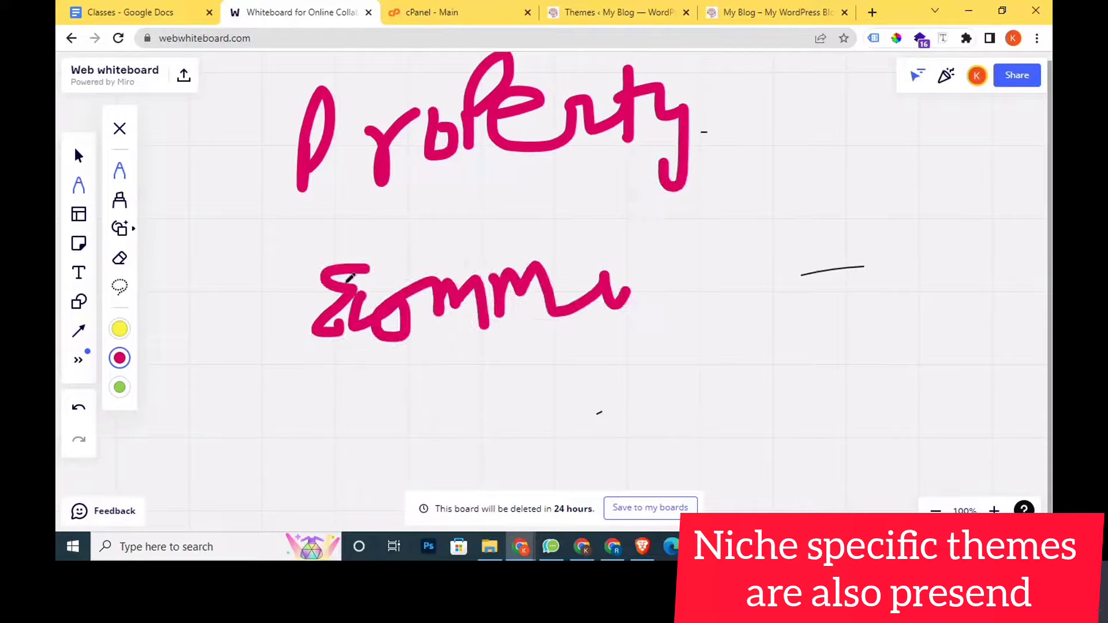
- Erase the handwritten words "Property" and "Ecomme" from the whiteboard
click(119, 258)
mouse_move(554, 54)
mouse_down()
mouse_move(337, 148)
mouse_move(679, 111)
mouse_move(514, 252)
mouse_up()
drag(634, 247, 376, 309)
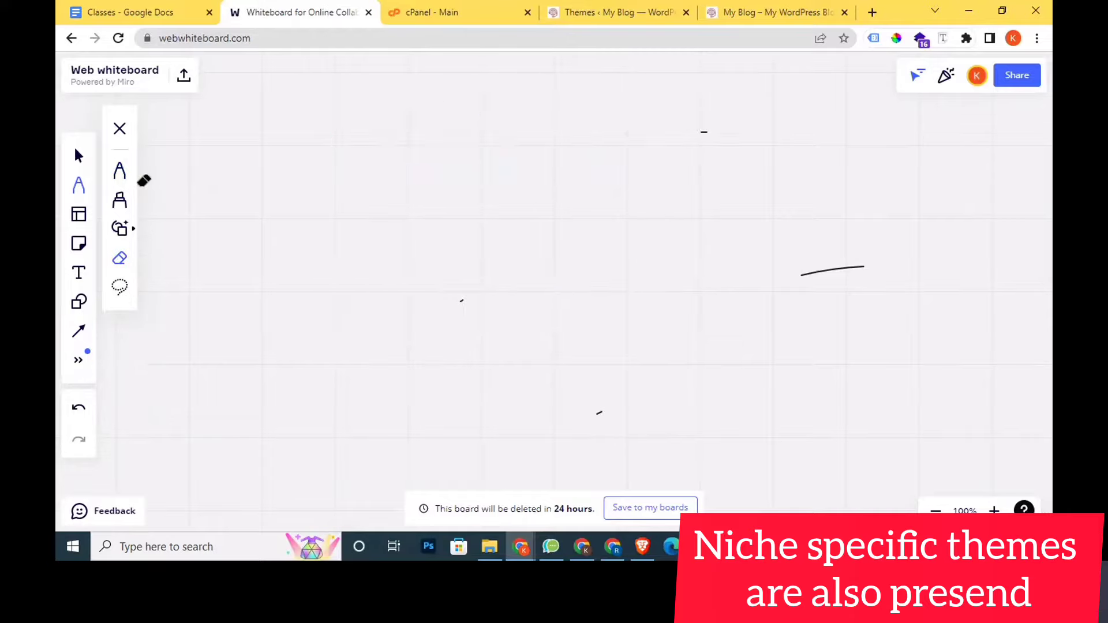
- Handwrite "Multipurpose" in large pink letters on the whiteboard and underline it with two strokes
click(119, 171)
mouse_move(272, 151)
mouse_down()
mouse_move(348, 150)
mouse_move(383, 218)
mouse_up()
mouse_move(406, 175)
mouse_down()
mouse_move(497, 136)
mouse_move(588, 223)
mouse_move(626, 283)
mouse_up()
drag(533, 218, 553, 206)
click(609, 165)
drag(624, 174, 654, 249)
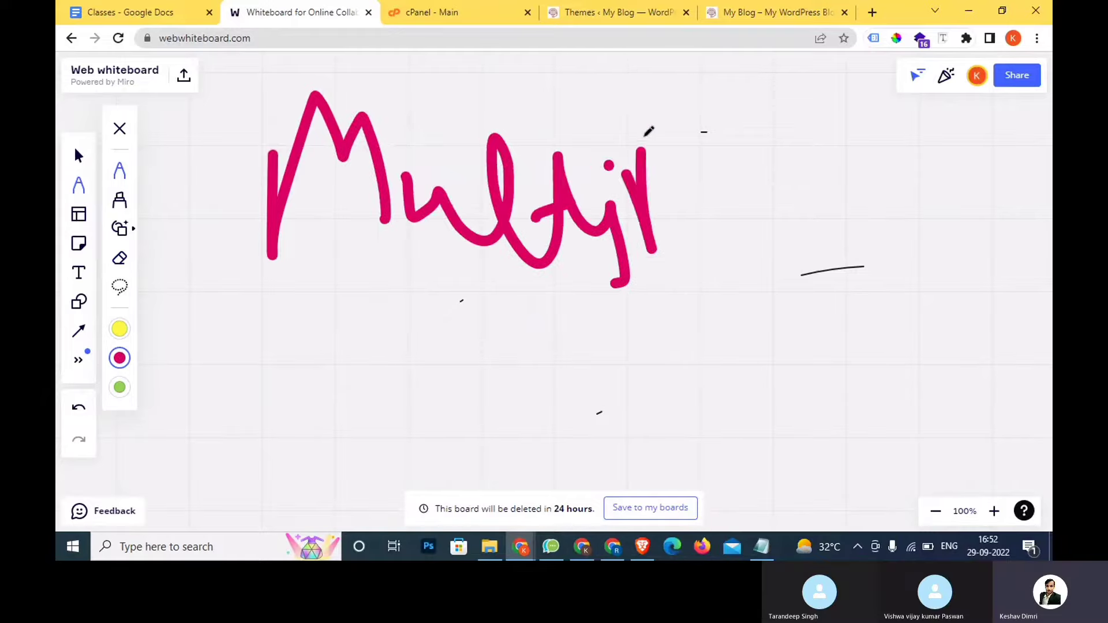
drag(638, 141, 656, 191)
mouse_move(690, 173)
mouse_down()
mouse_move(781, 147)
mouse_move(862, 186)
mouse_up()
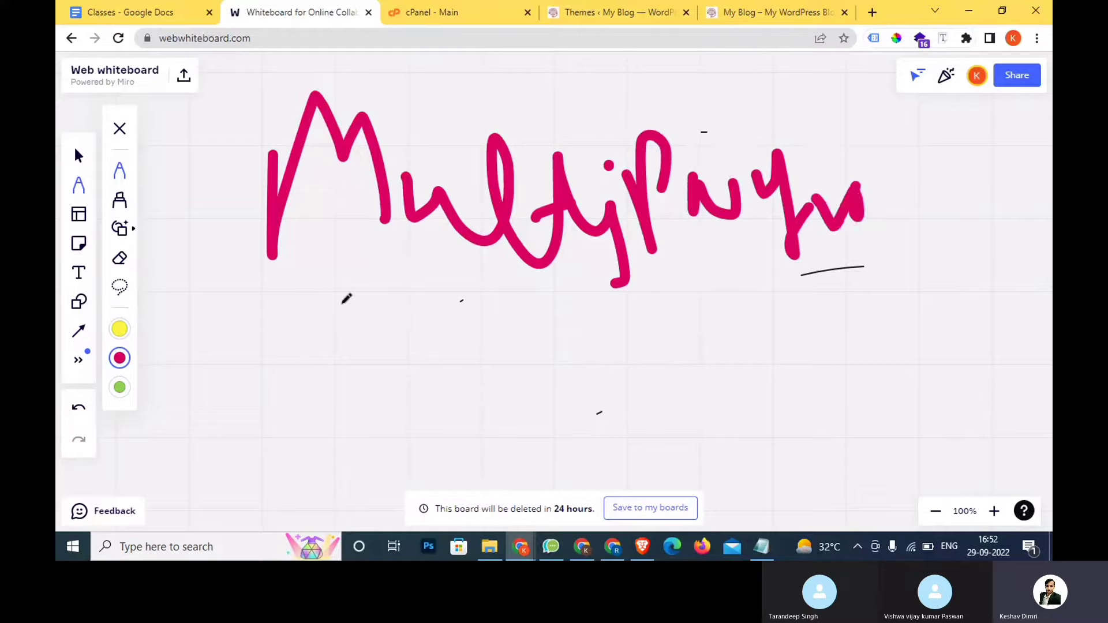
drag(288, 304, 811, 234)
drag(586, 296, 922, 268)
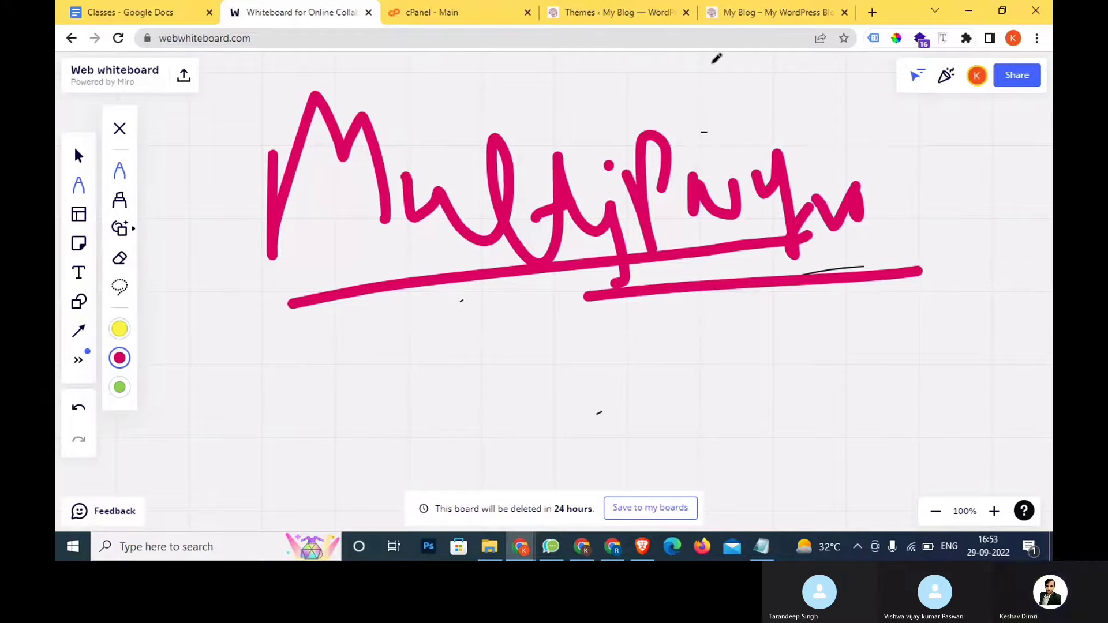
- Open the blog's WordPress page for adding themes and look through the popular themes
click(660, 4)
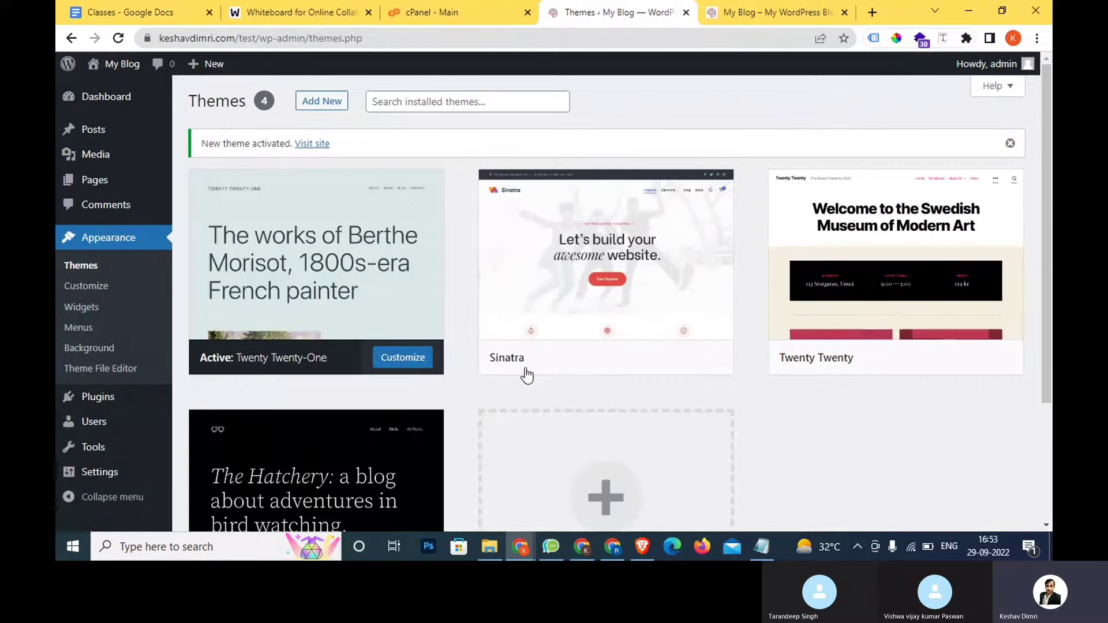
click(333, 106)
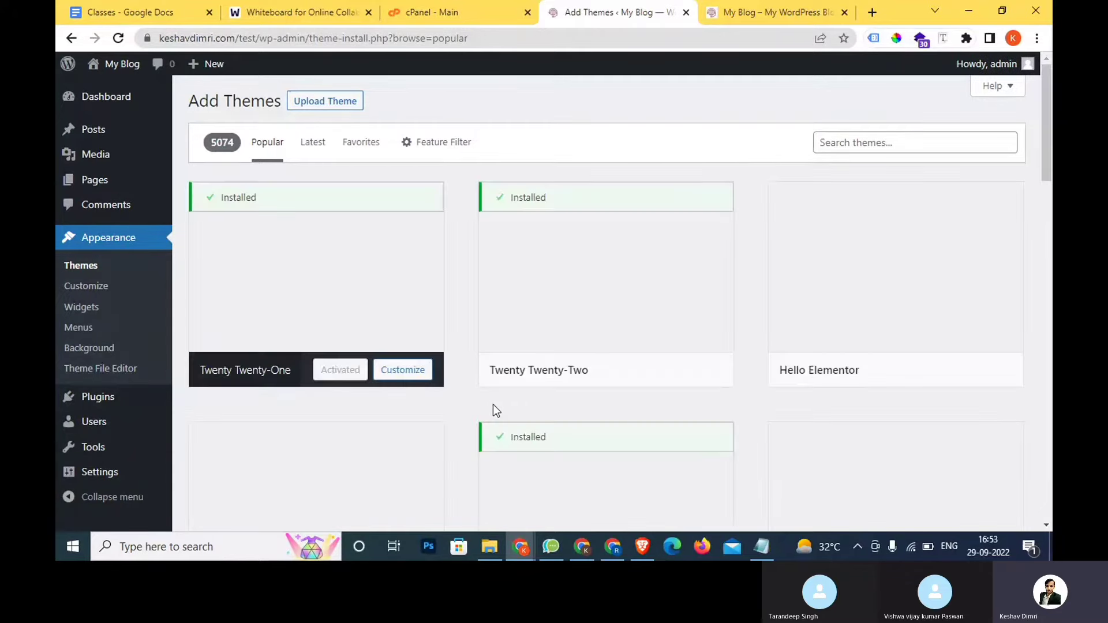
scroll(494, 410, down, 12)
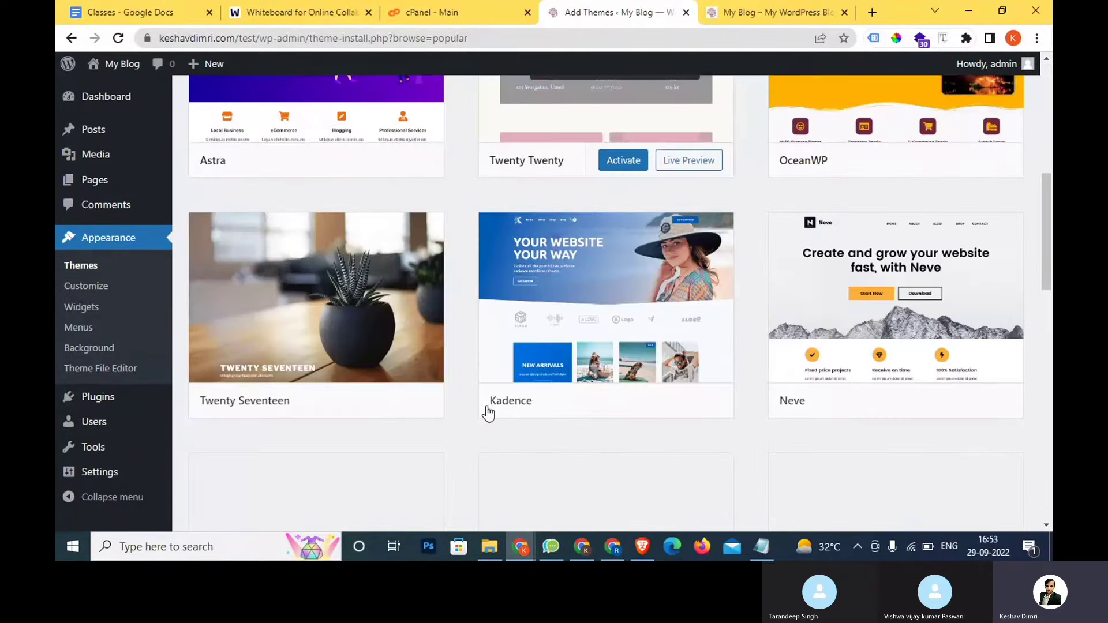
scroll(486, 408, down, 20)
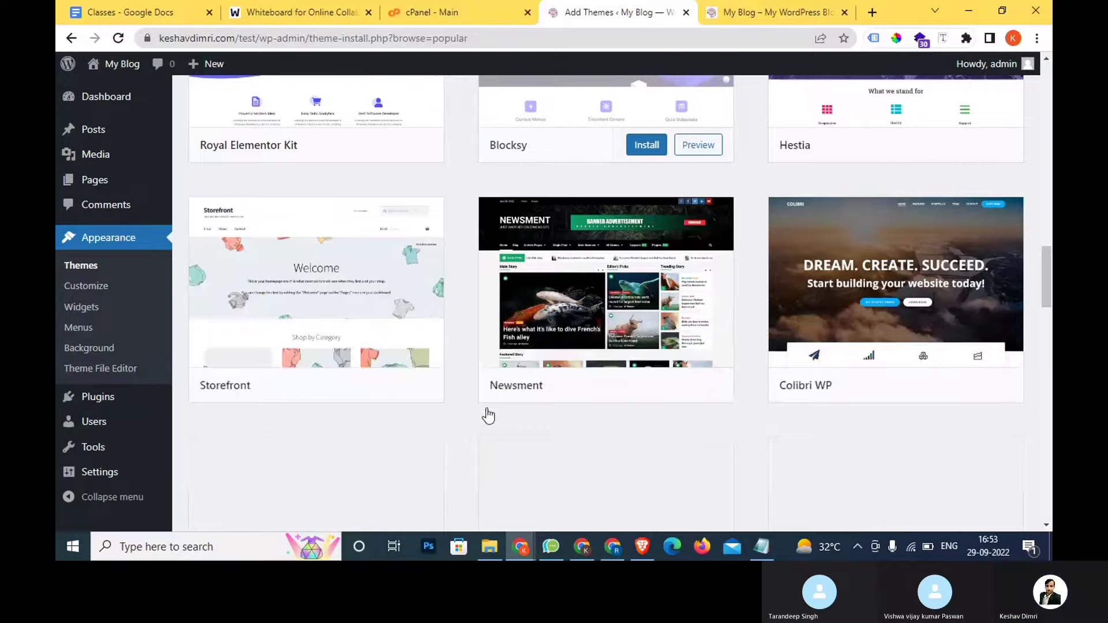
scroll(489, 415, down, 10)
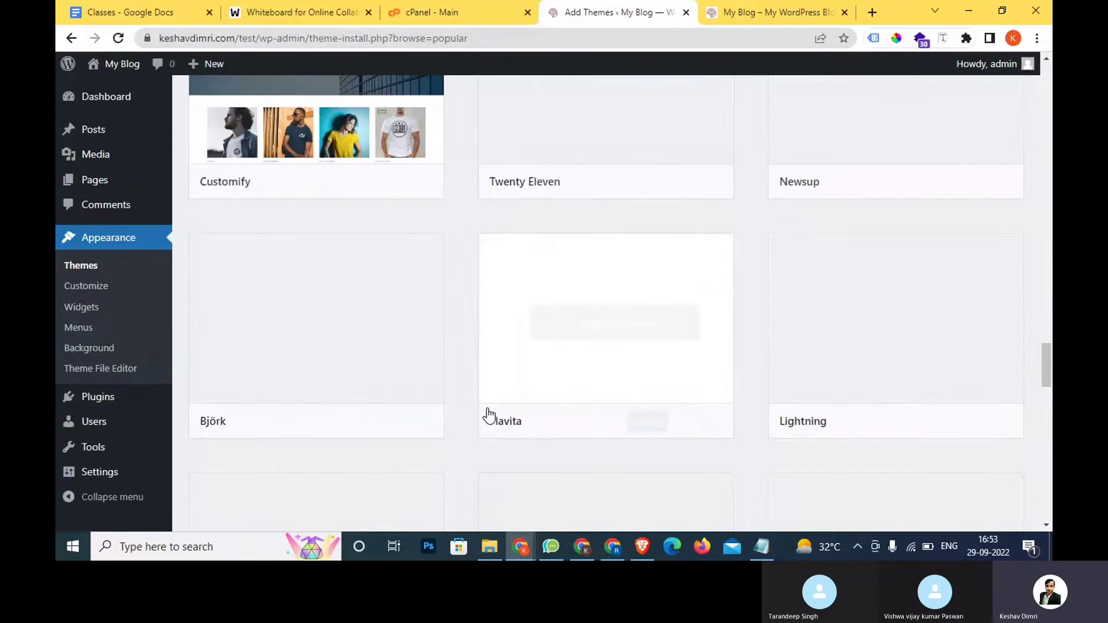
scroll(488, 415, down, 4)
scroll(487, 416, down, 10)
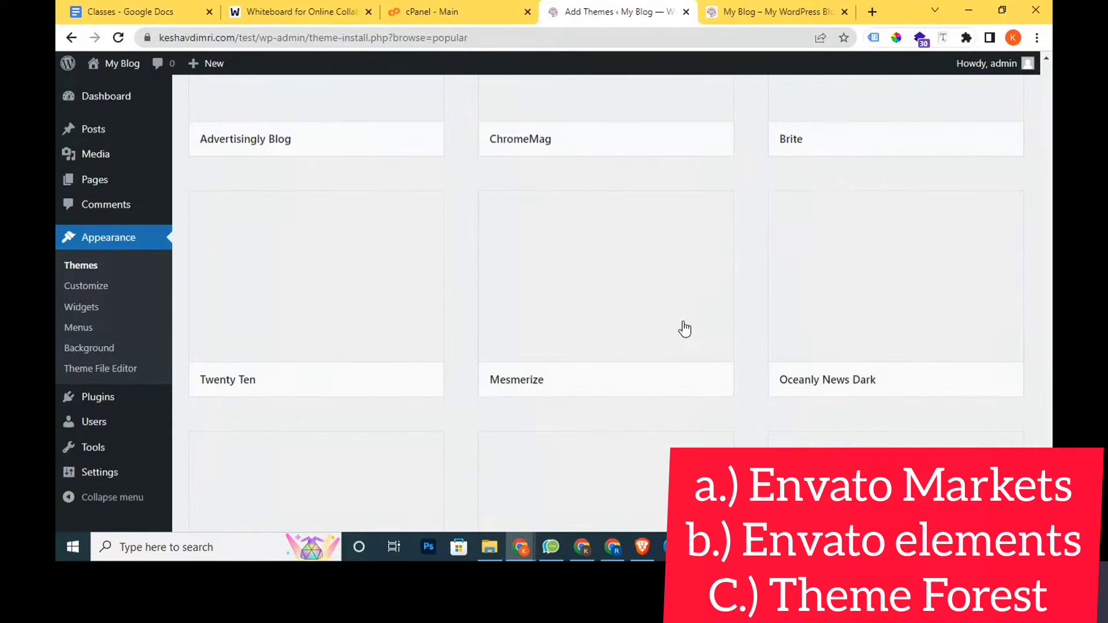
scroll(685, 329, down, 4)
scroll(685, 328, down, 7)
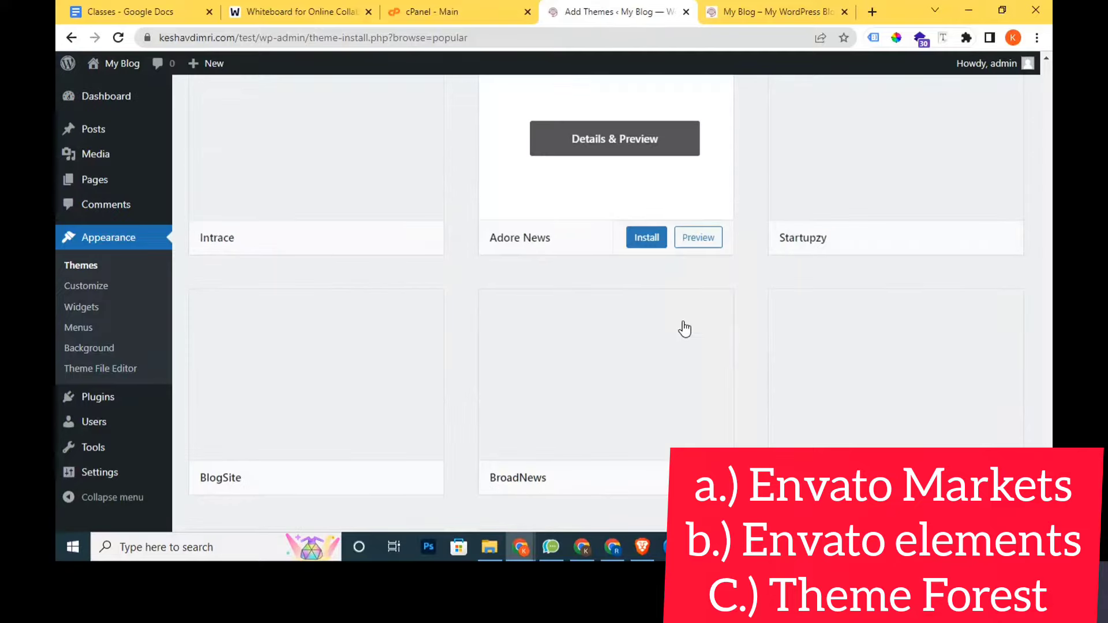
scroll(685, 328, down, 3)
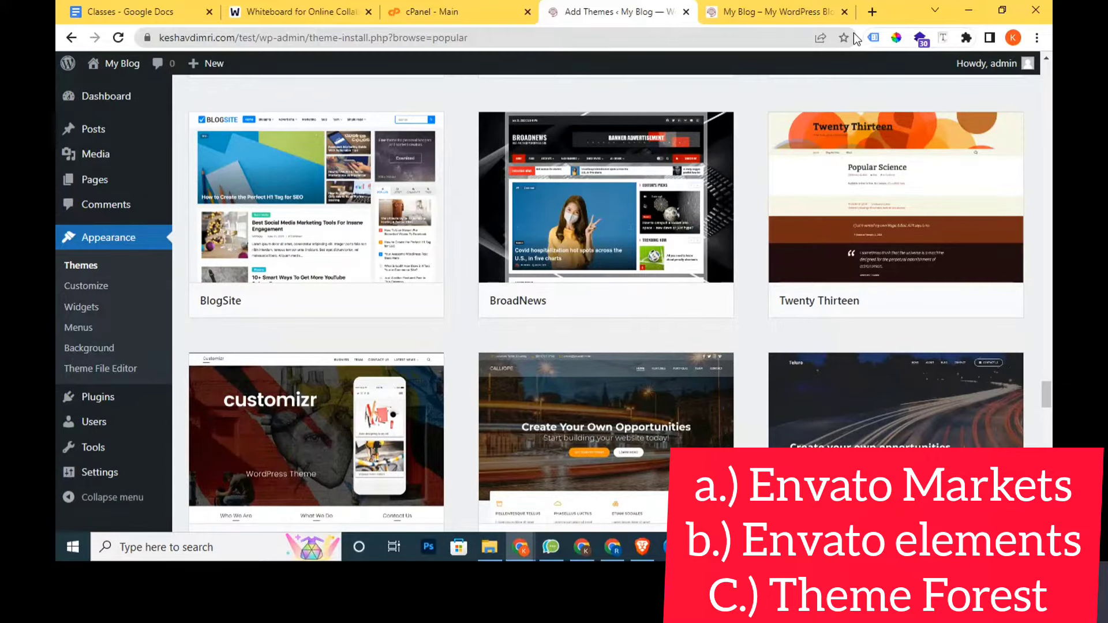
- Open elements.envato.com in a new browser tab
click(872, 12)
text(elements.envato.com)
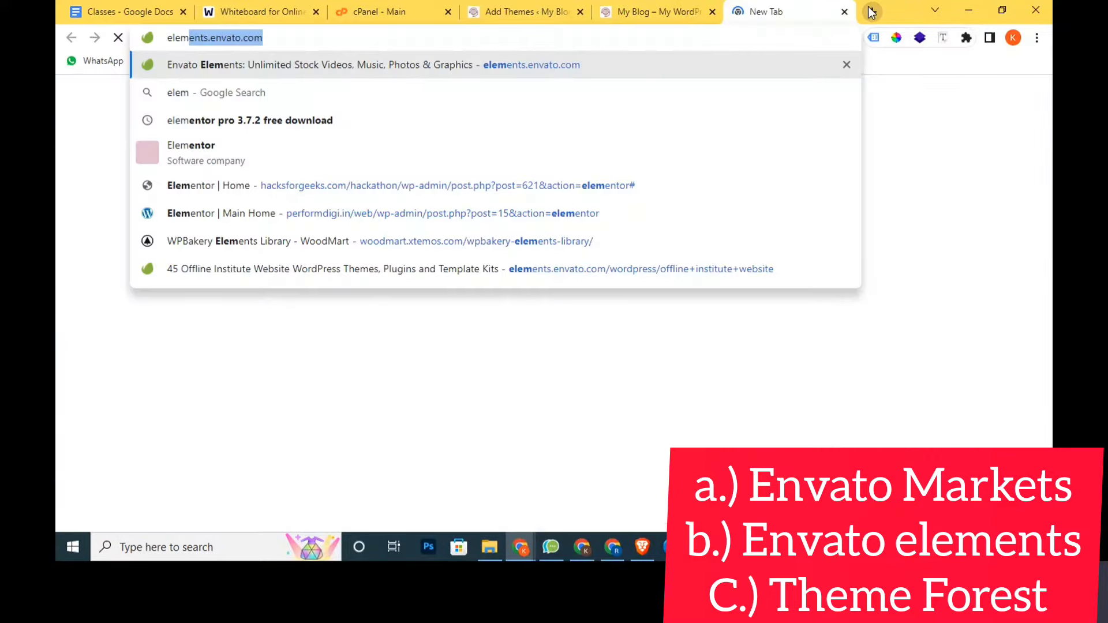
key(Return)
- Search Google for "themeforest" in a new browser tab, open the ThemeForest site and show its popular WordPress items
click(871, 12)
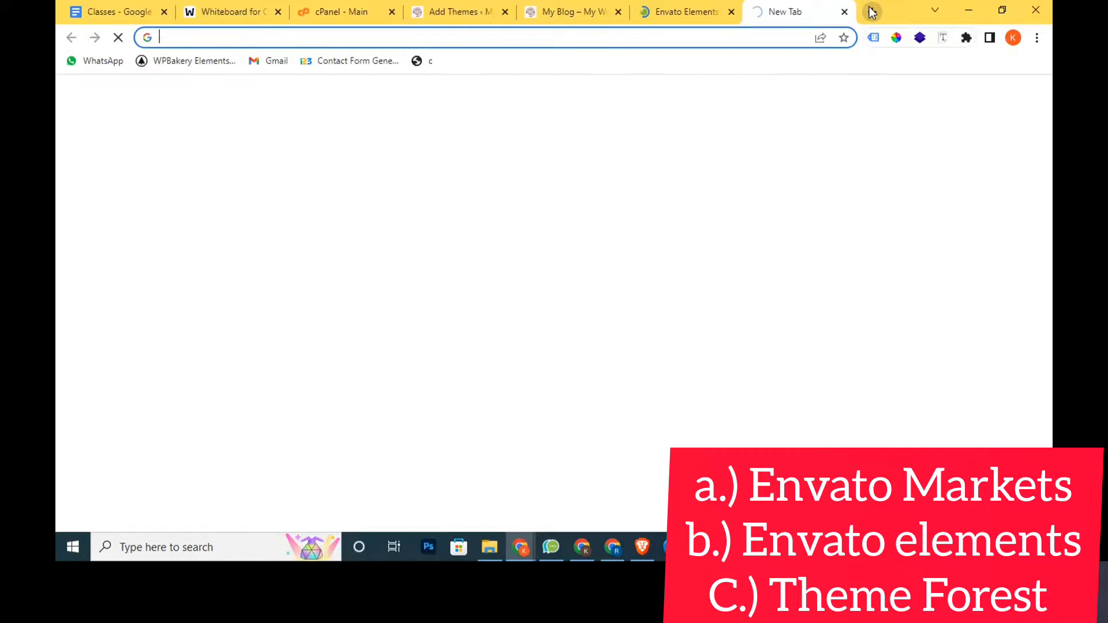
text(themefore)
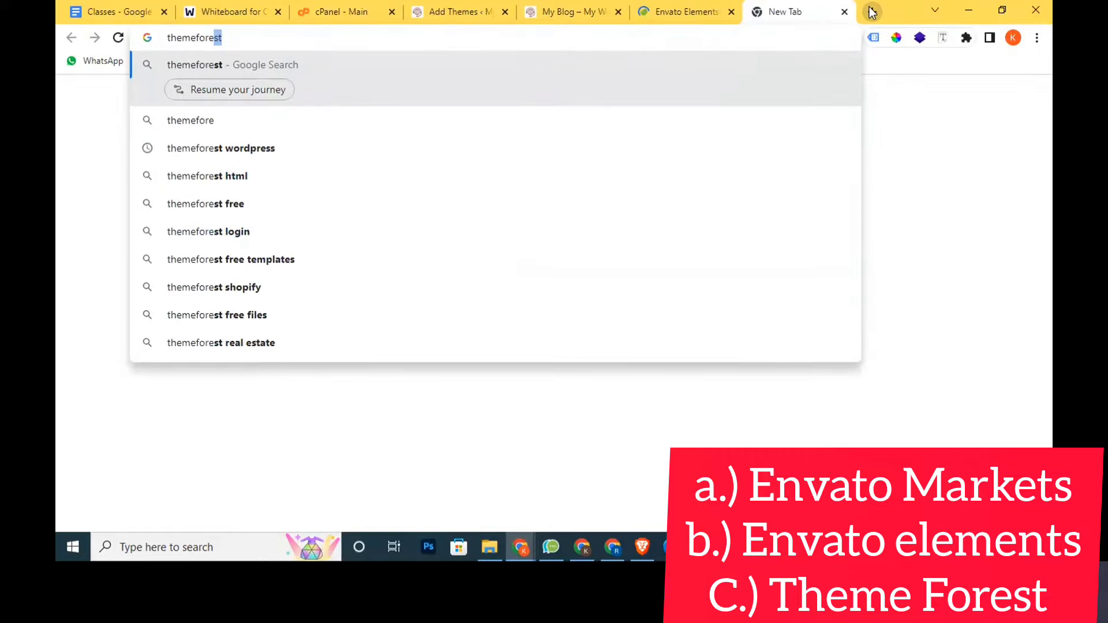
text(st)
key(Return)
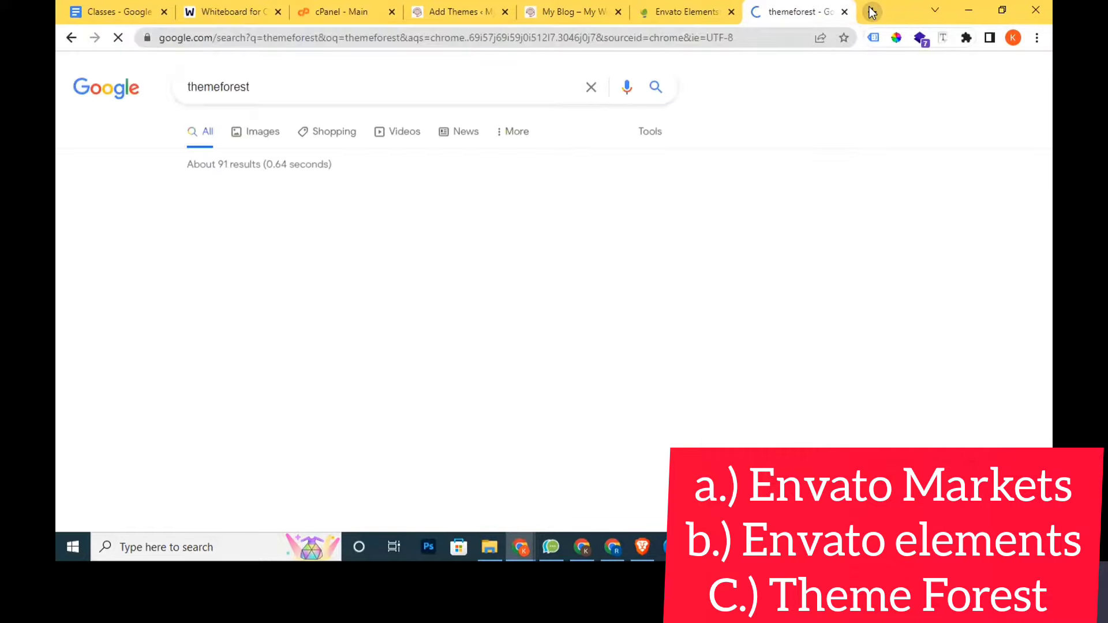
scroll(383, 328, down, 3)
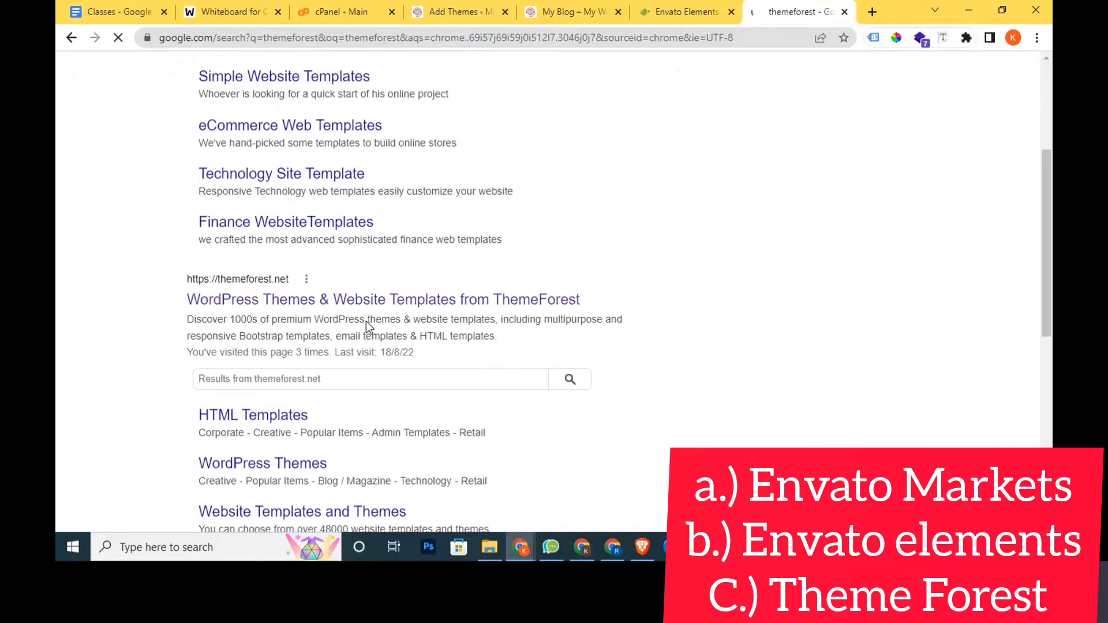
click(358, 301)
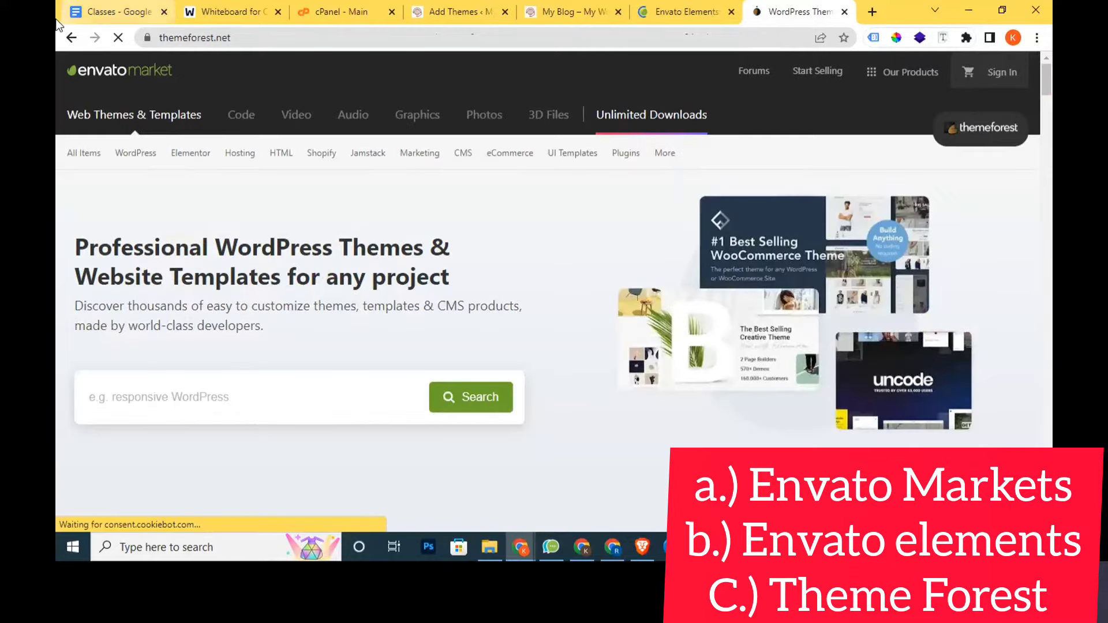
mouse_move(136, 153)
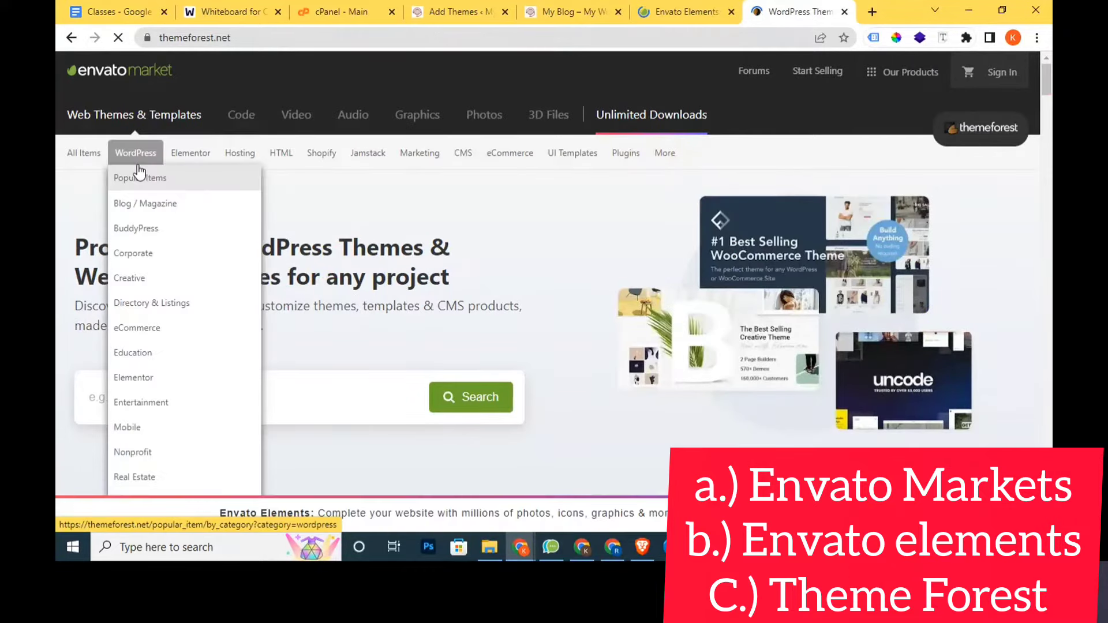
click(139, 179)
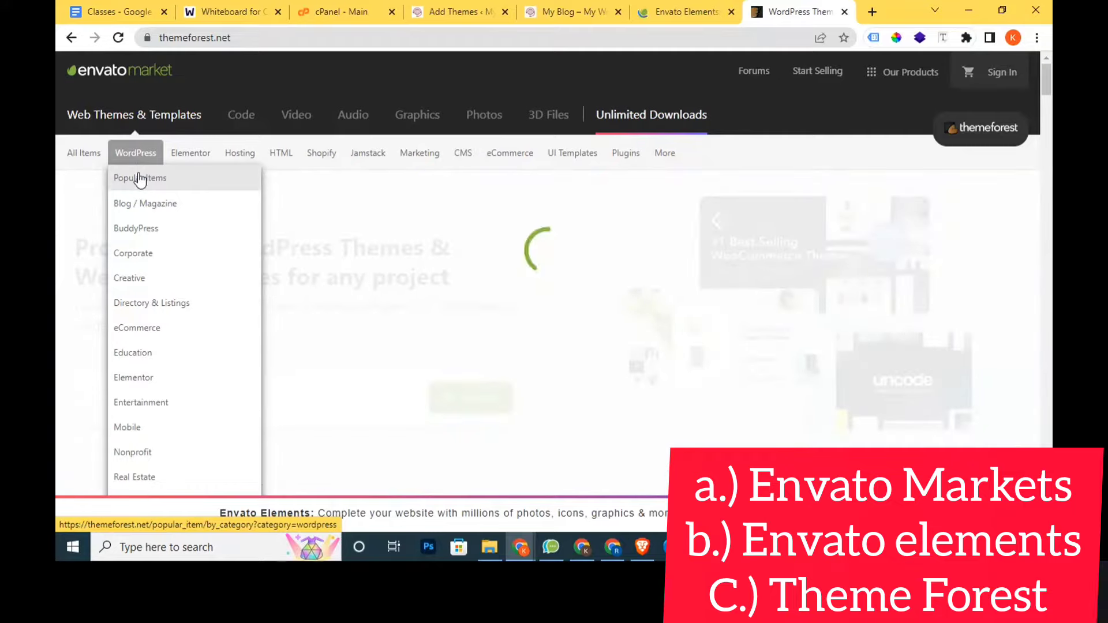
- Highlight the web address of Envato Elements and that of ThemeForest's popular WordPress items page
click(670, 7)
click(384, 40)
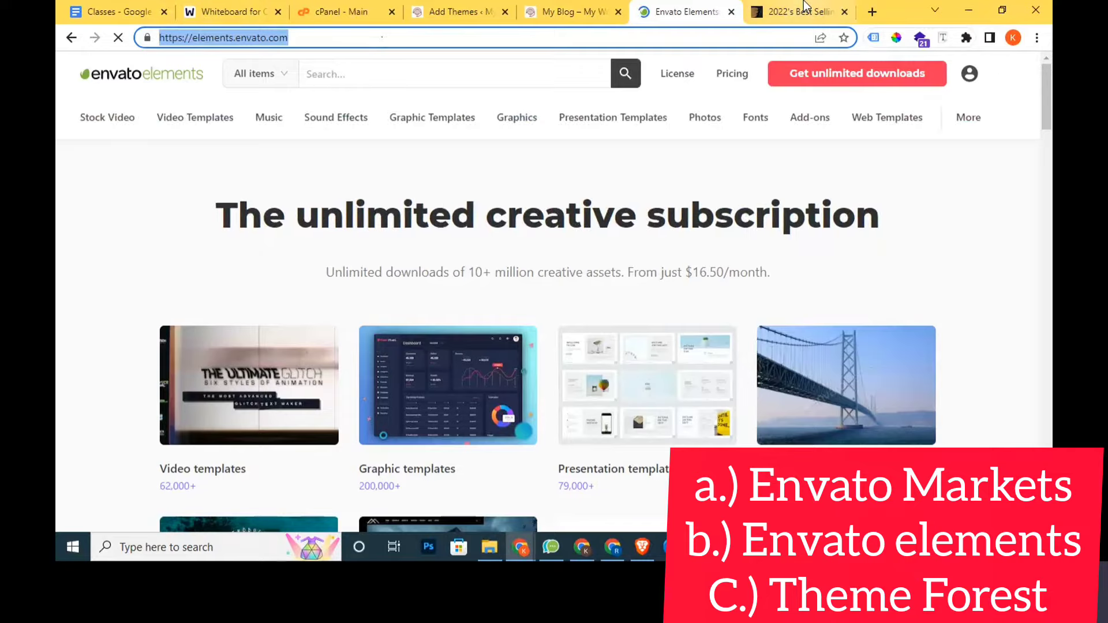
key(ctrl+Tab)
drag(492, 32, 138, 50)
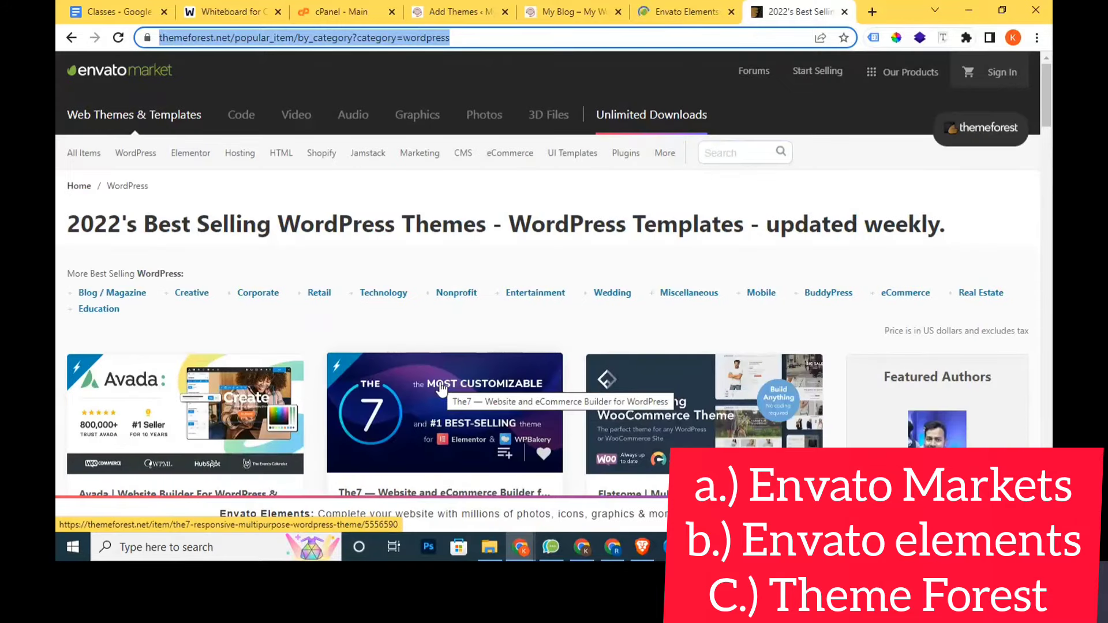
- Examine the names, prices and ratings of the best-selling WordPress themes on ThemeForest
scroll(441, 388, down, 5)
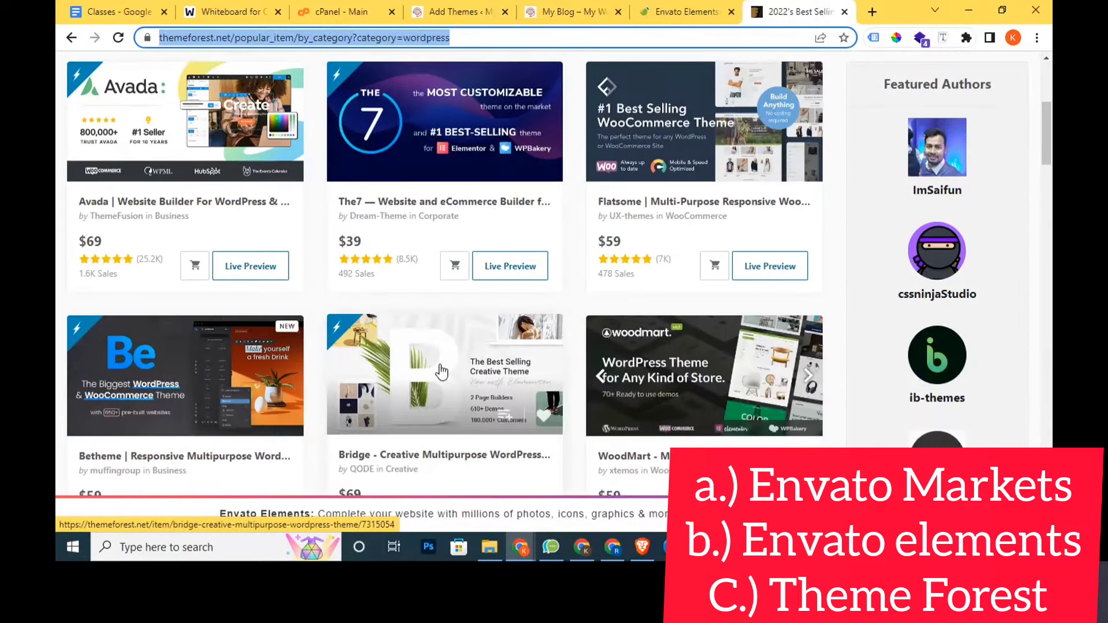
drag(247, 167, 203, 258)
drag(358, 201, 716, 263)
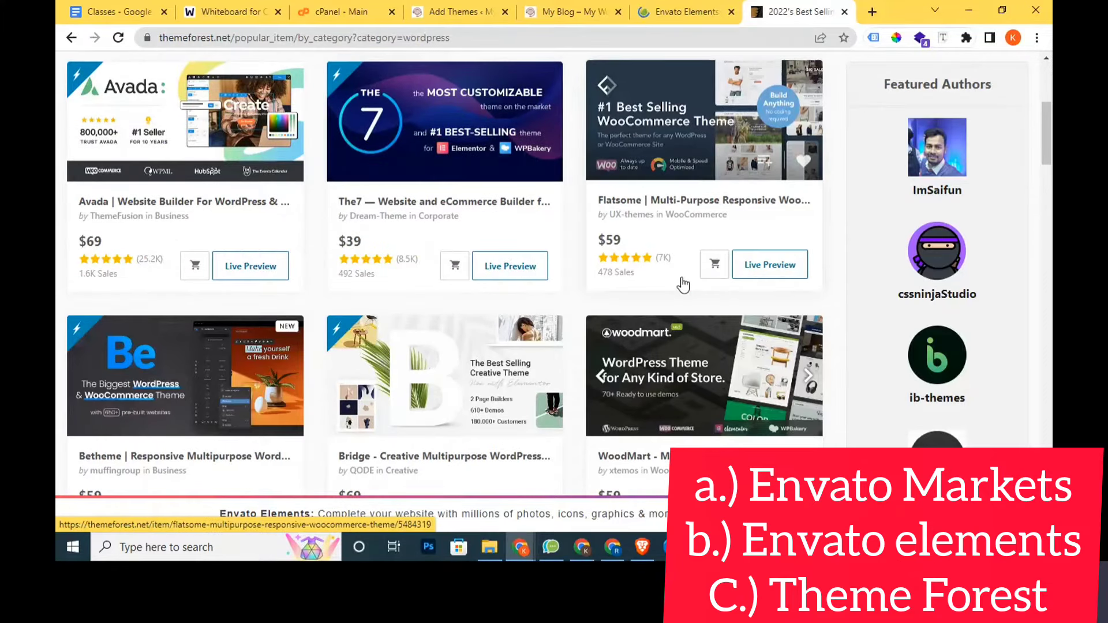
scroll(678, 288, down, 2)
- Return to the online whiteboard and erase the handwritten "Multipurpose" together with its underlines
click(569, 12)
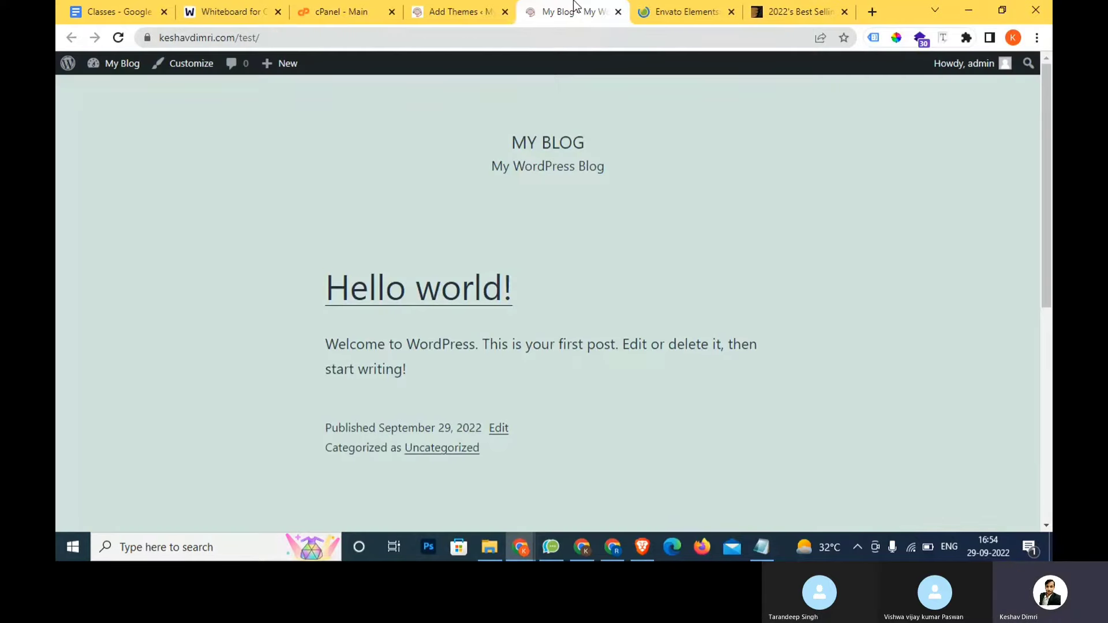
click(456, 11)
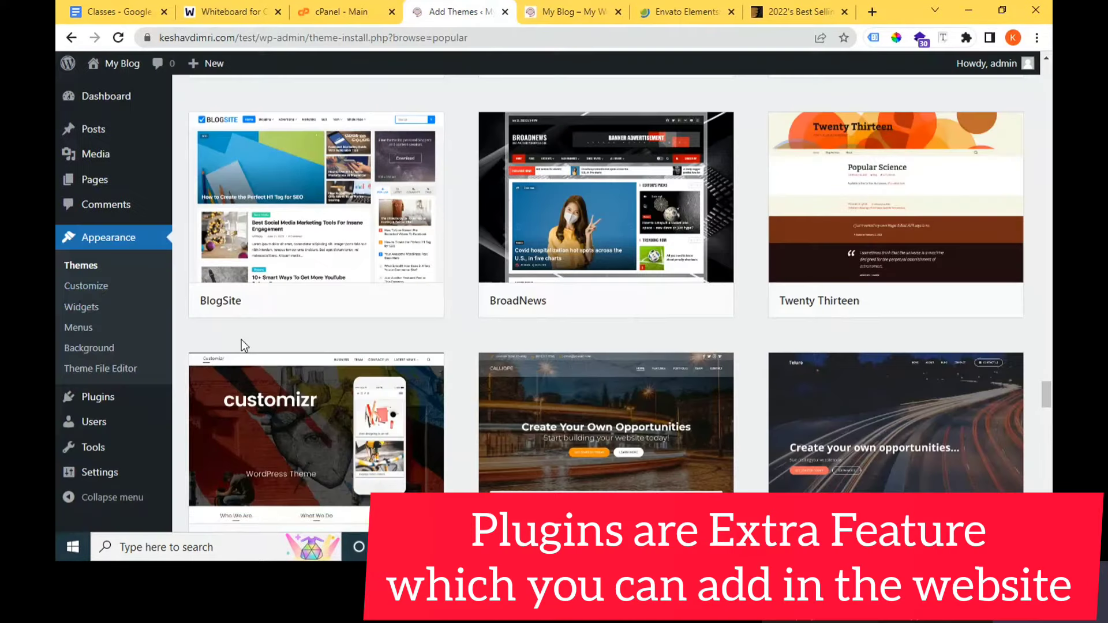
click(286, 8)
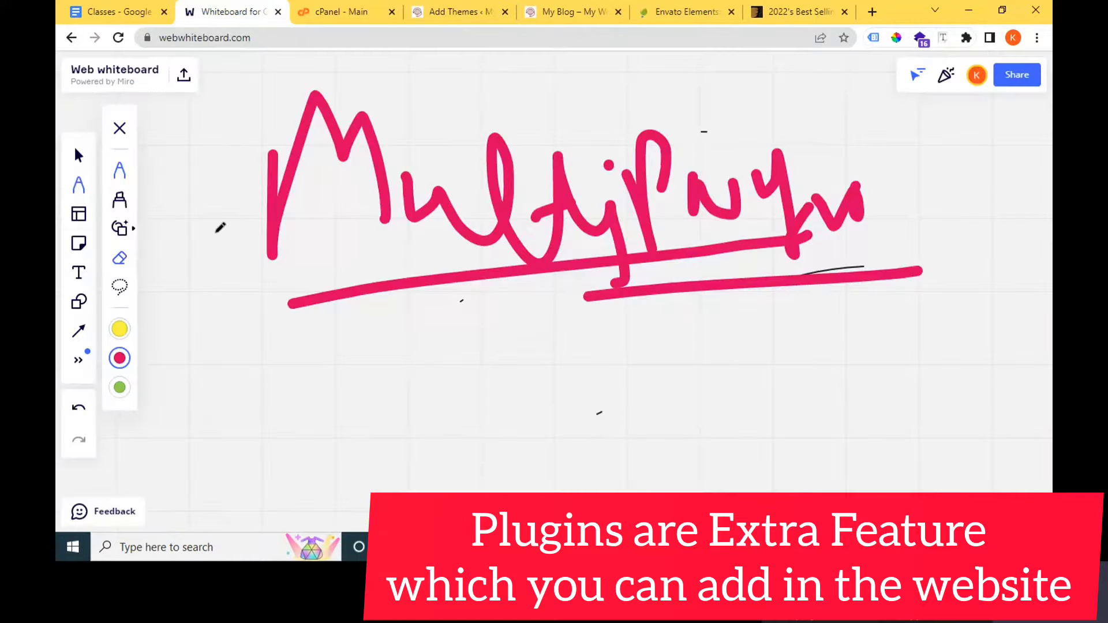
mouse_move(203, 225)
mouse_down()
mouse_move(439, 87)
mouse_move(558, 206)
mouse_move(808, 195)
mouse_move(577, 288)
mouse_up()
- Handwrite "WHats" in red with the pen at the start of the board, followed by a vertical divider
click(119, 171)
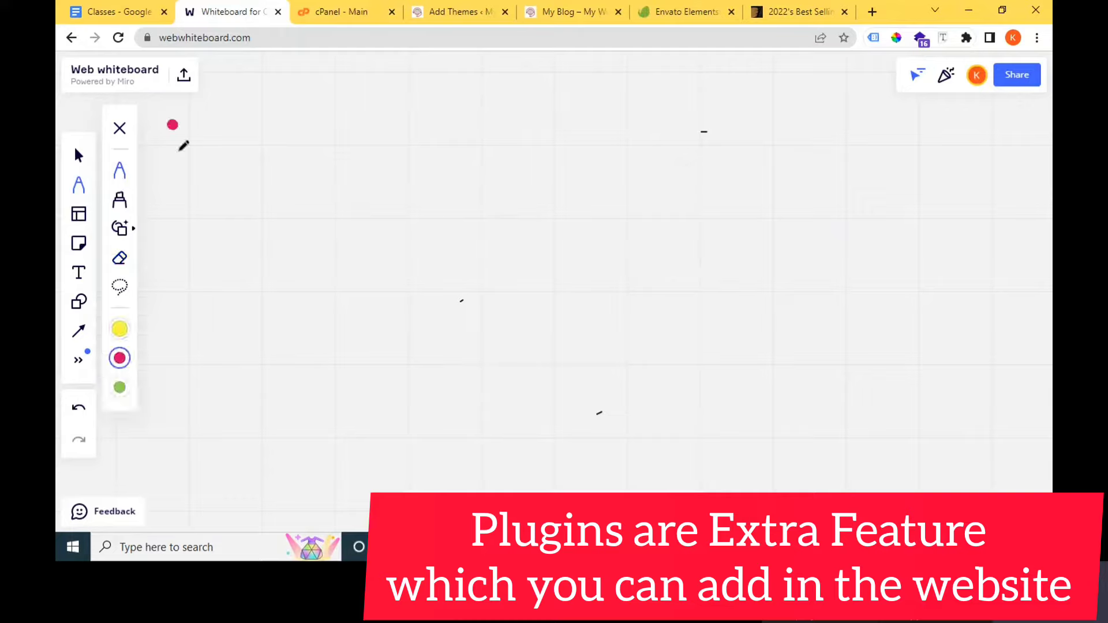
mouse_move(184, 145)
mouse_down()
mouse_move(252, 149)
mouse_move(241, 118)
mouse_move(304, 249)
mouse_up()
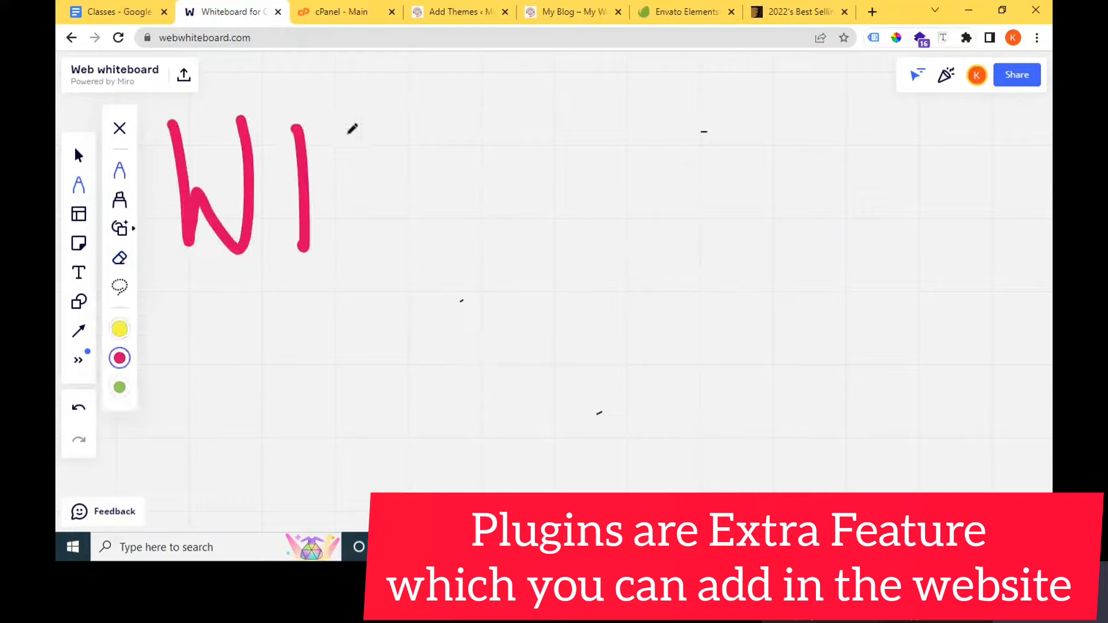
drag(309, 199, 377, 221)
mouse_move(419, 173)
mouse_down()
mouse_move(423, 210)
mouse_move(445, 199)
mouse_up()
mouse_move(458, 119)
mouse_down()
mouse_move(467, 228)
mouse_move(517, 155)
mouse_move(526, 265)
mouse_up()
click(585, 78)
drag(589, 113, 579, 284)
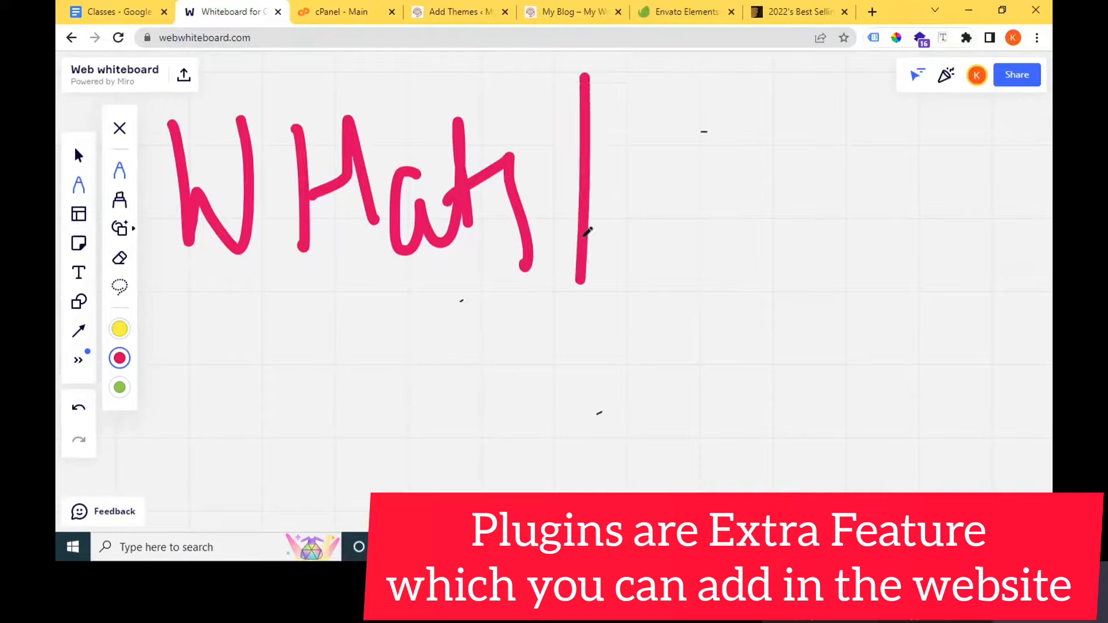
- Handwrite "faa" and "Ins" separated by a divider beside "WHats", and add "Telegram" on the line below
drag(658, 133, 635, 253)
mouse_move(620, 213)
mouse_down()
mouse_move(686, 196)
mouse_move(720, 236)
mouse_up()
drag(768, 184, 793, 229)
drag(834, 106, 811, 324)
drag(901, 216, 915, 226)
drag(874, 196, 866, 309)
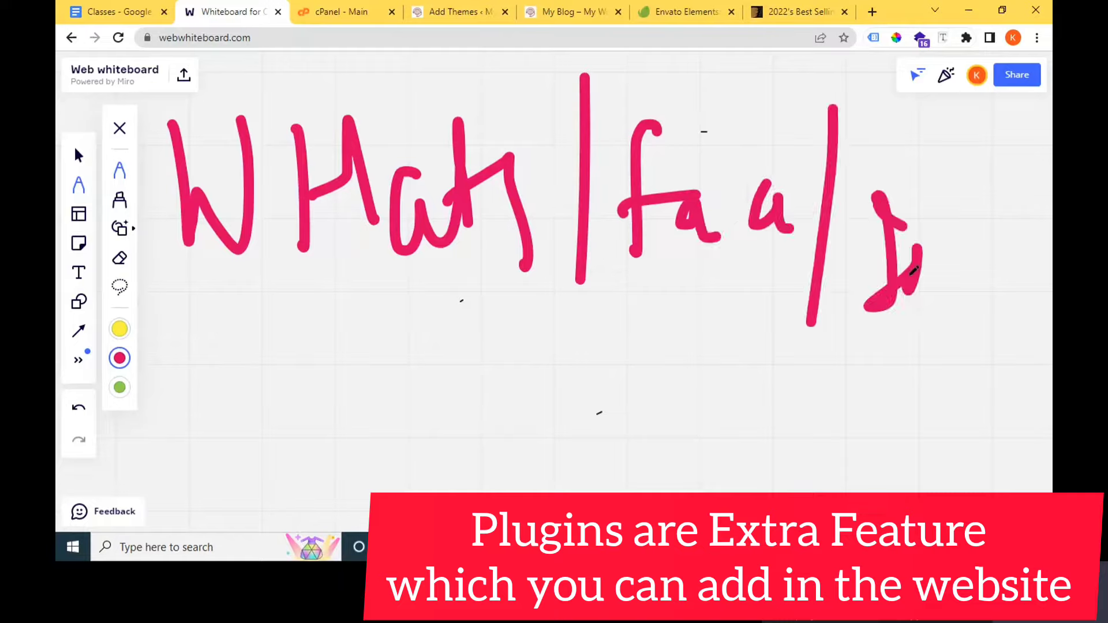
drag(912, 248, 941, 317)
mouse_move(327, 337)
mouse_down()
mouse_move(441, 333)
mouse_move(393, 414)
mouse_move(565, 397)
mouse_move(675, 371)
mouse_move(697, 488)
mouse_move(775, 389)
mouse_up()
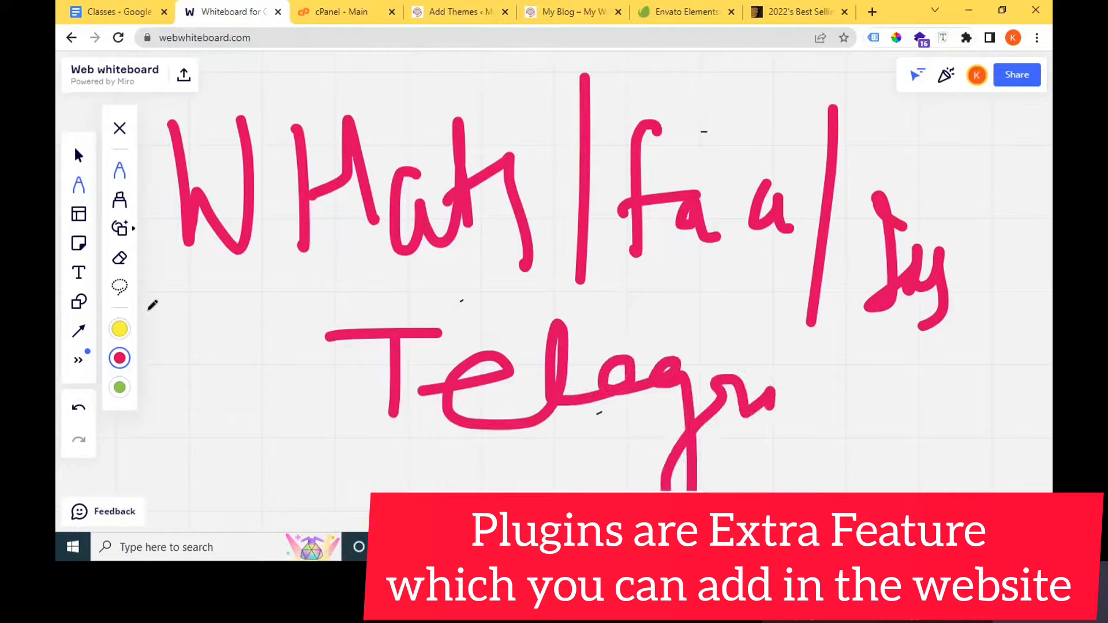
- Erase the handwritten app names and write "CF" followed by a long vertical divider
click(120, 258)
mouse_move(230, 286)
mouse_down()
mouse_move(268, 144)
mouse_move(354, 173)
mouse_move(286, 263)
mouse_move(752, 248)
mouse_move(718, 366)
mouse_move(359, 368)
mouse_move(402, 331)
mouse_move(292, 331)
mouse_up()
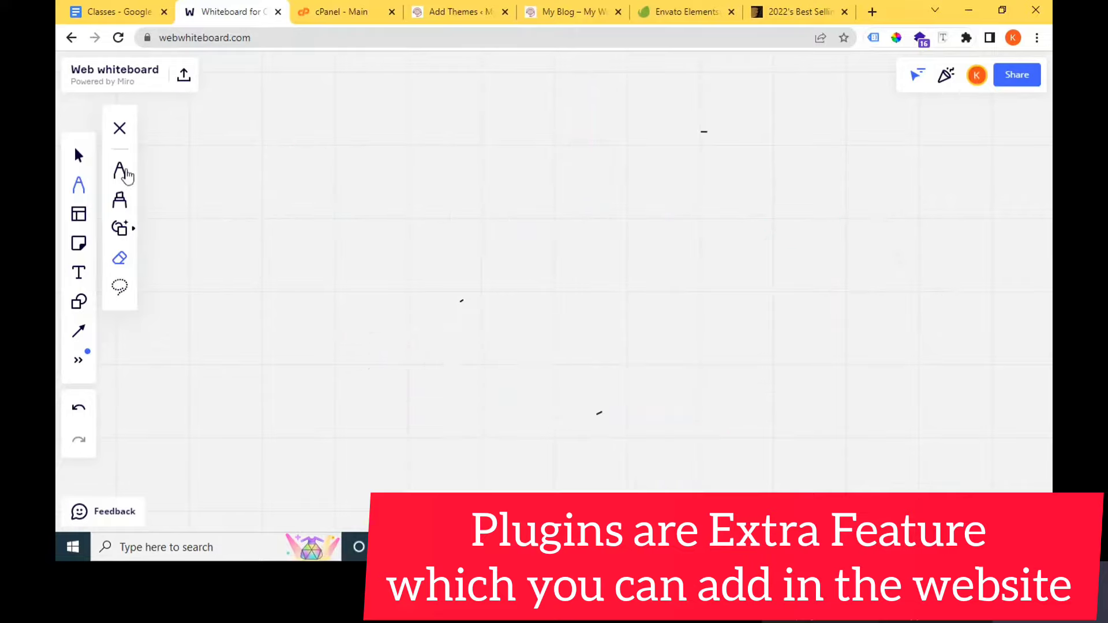
click(120, 171)
drag(233, 130, 271, 220)
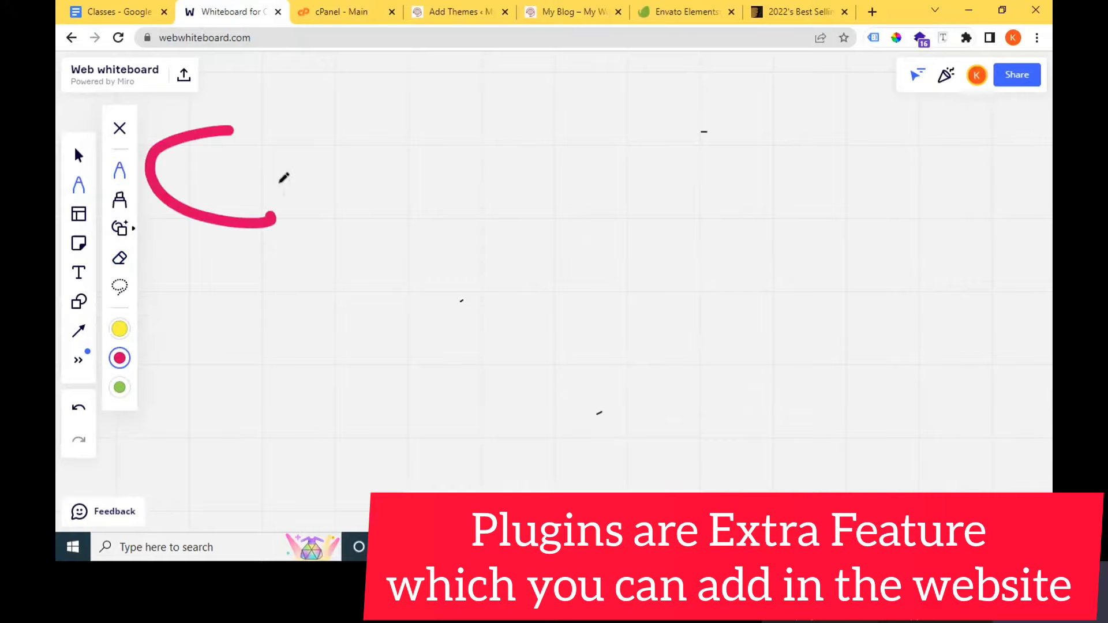
mouse_move(283, 144)
mouse_down()
mouse_move(290, 157)
mouse_move(346, 118)
mouse_up()
drag(301, 180, 354, 174)
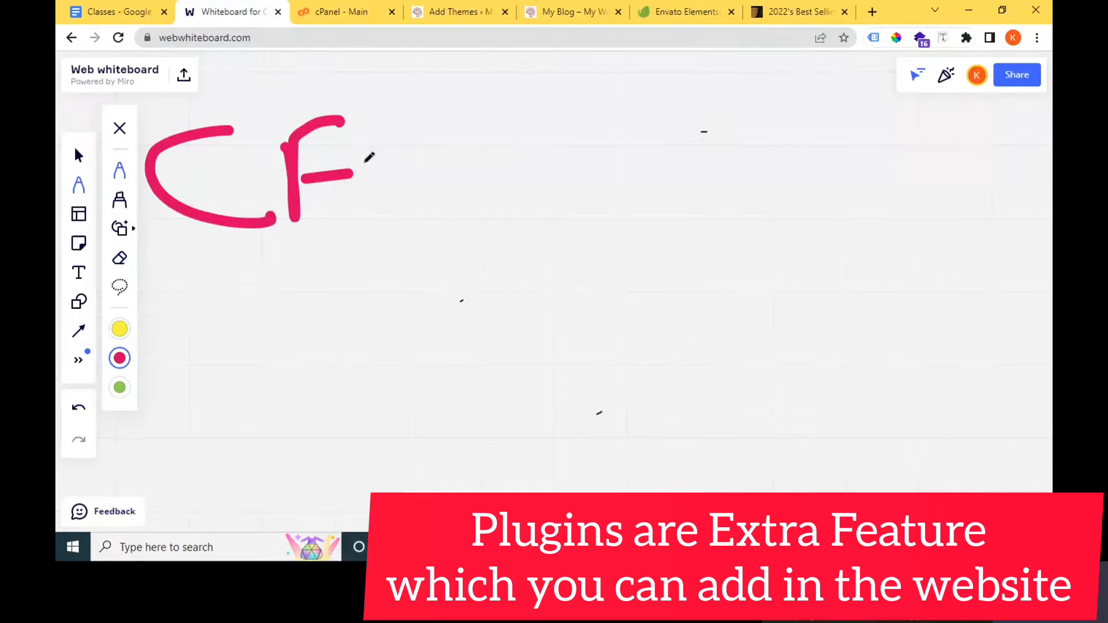
drag(414, 88, 385, 373)
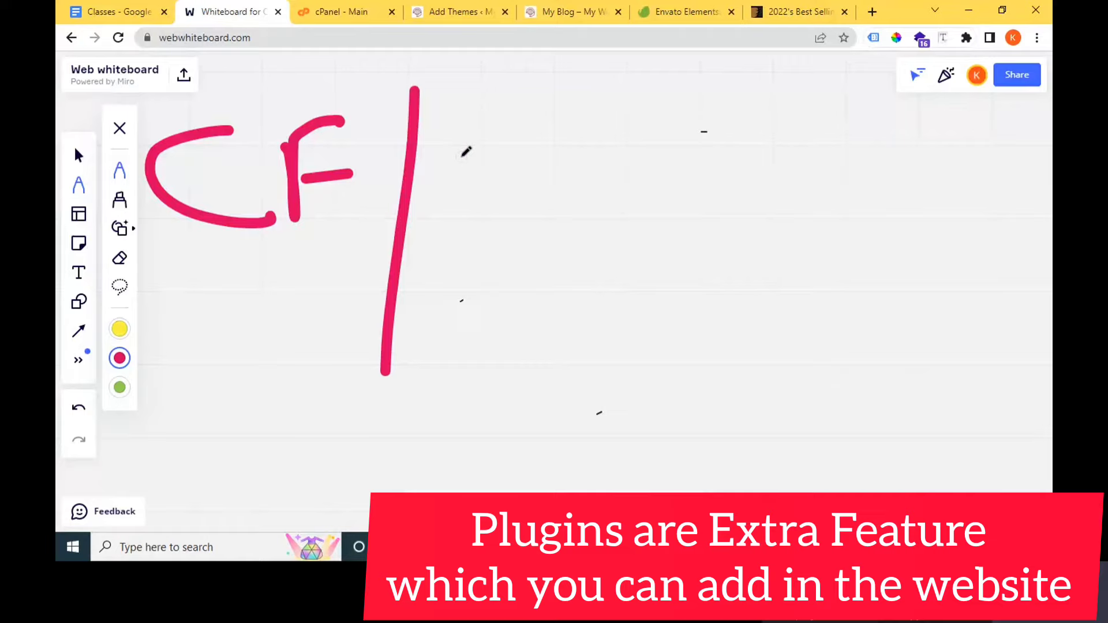
- Continue the row after "CF" with "W", "L" and "WOO", separated by vertical dividers
mouse_move(458, 155)
mouse_down()
mouse_move(482, 176)
mouse_move(519, 142)
mouse_up()
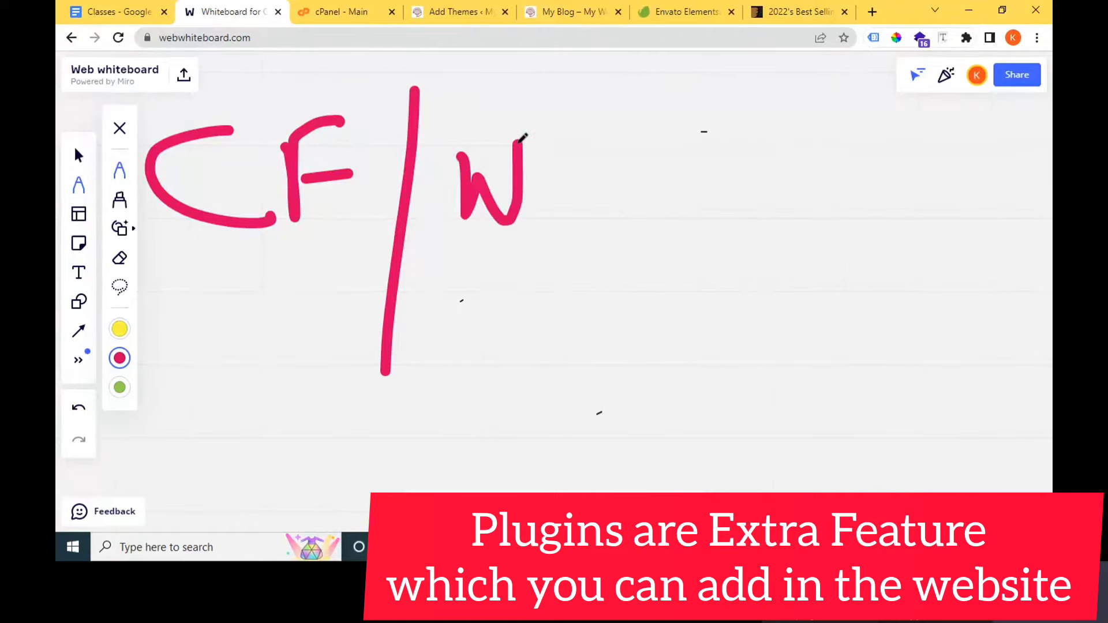
drag(572, 78, 553, 298)
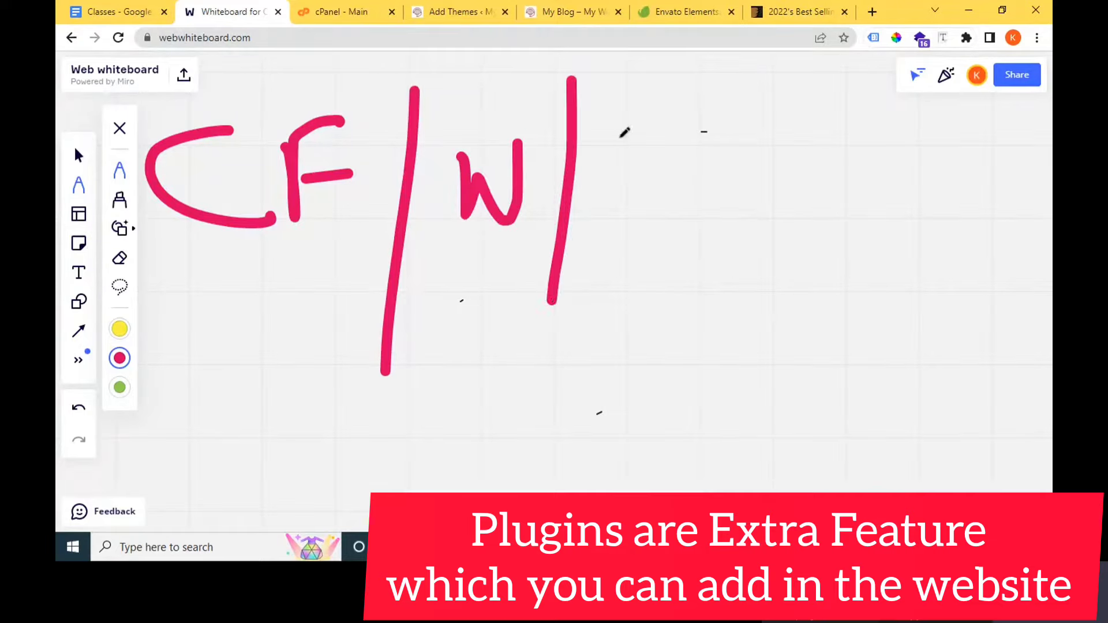
drag(619, 136, 654, 183)
drag(701, 85, 705, 258)
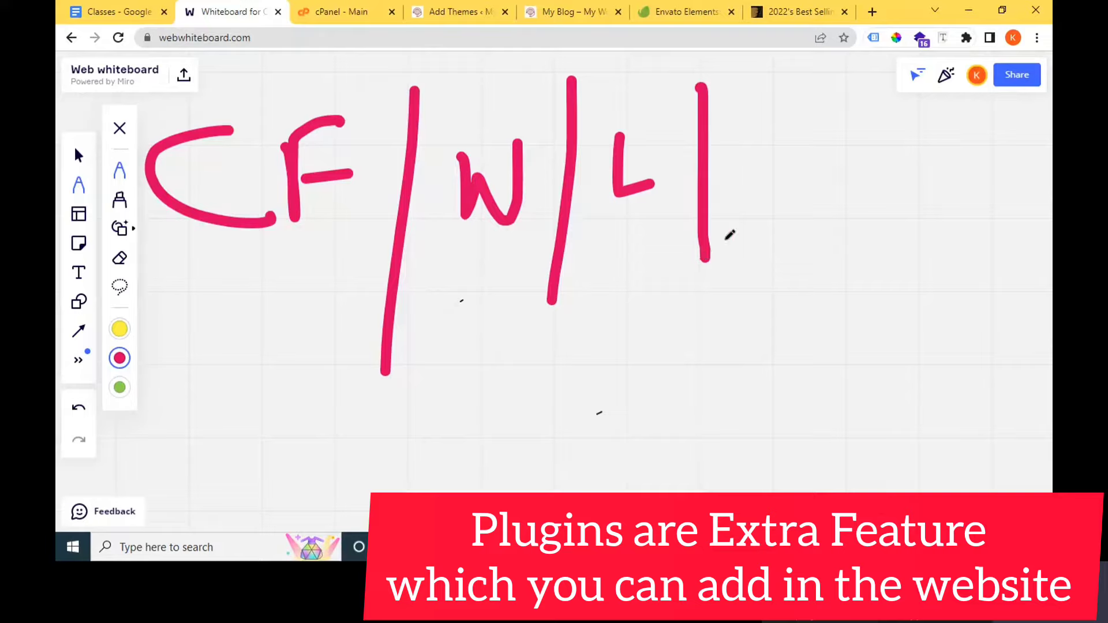
mouse_move(749, 118)
mouse_down()
mouse_move(796, 152)
mouse_move(831, 90)
mouse_up()
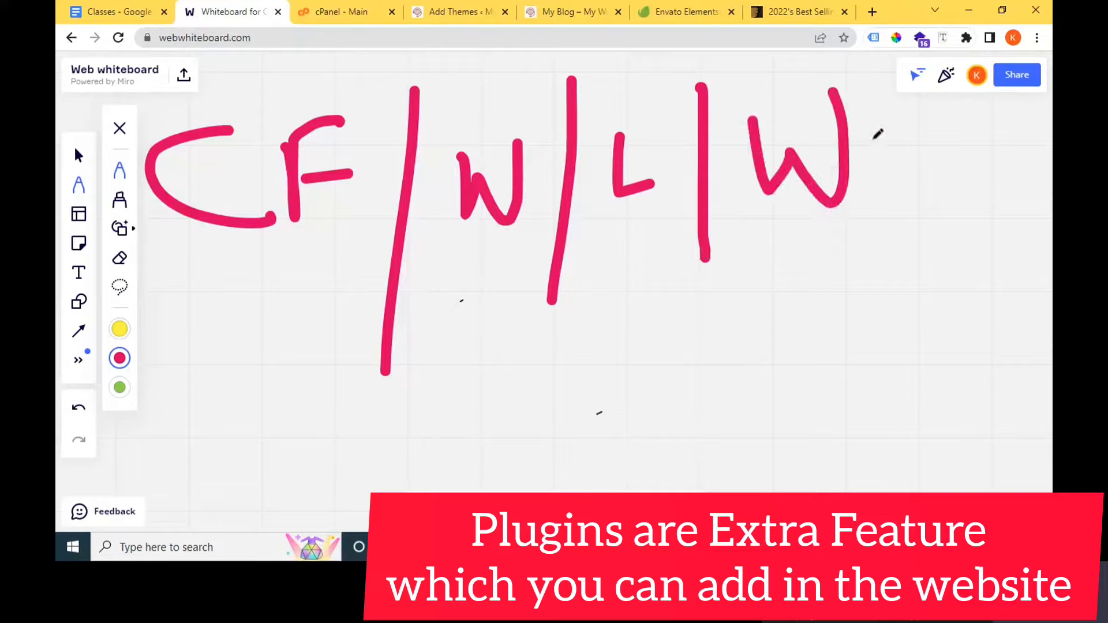
mouse_move(878, 136)
mouse_down()
mouse_move(900, 146)
mouse_move(943, 139)
mouse_up()
drag(930, 193, 946, 136)
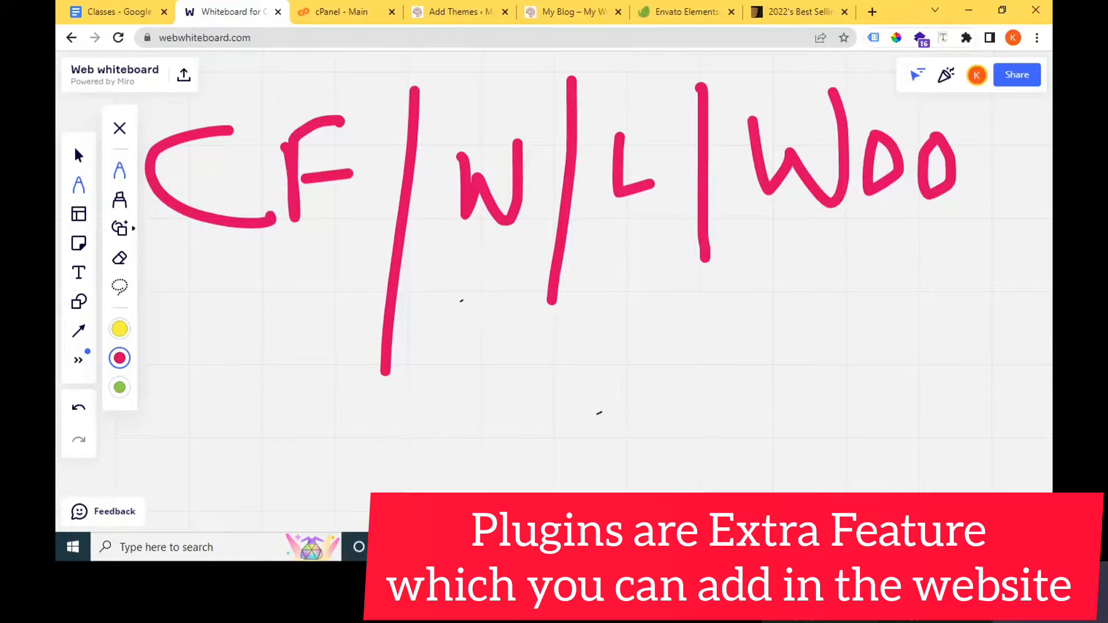
- Switch to Notepad and highlight the test subdomain's admin address, especially its "wp-admin" part
key(alt+Tab)
drag(599, 223, 705, 220)
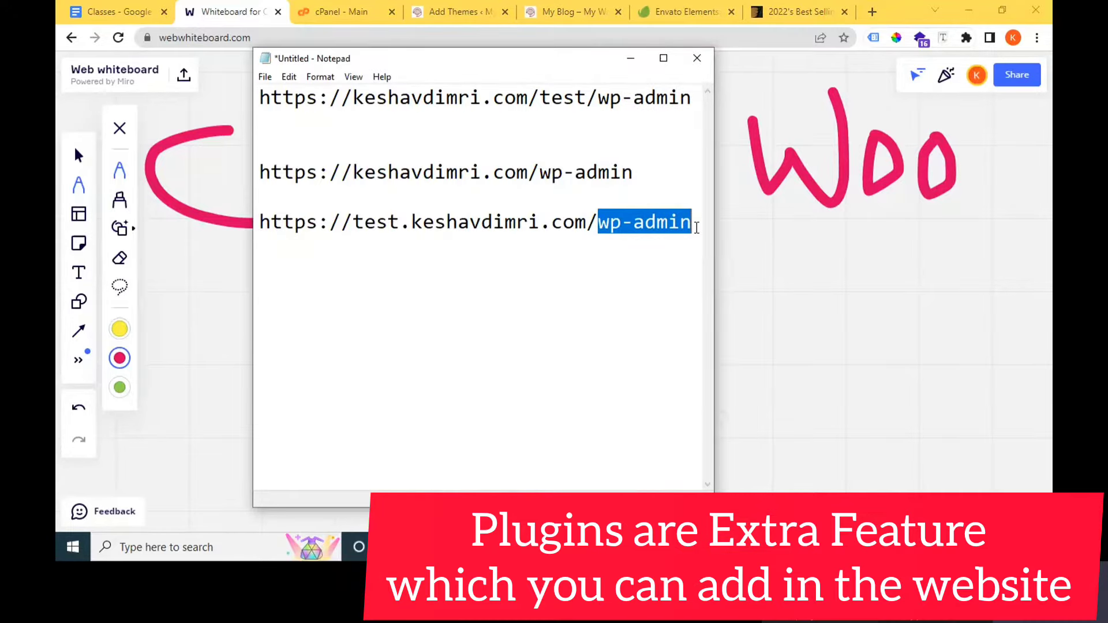
drag(697, 227, 253, 244)
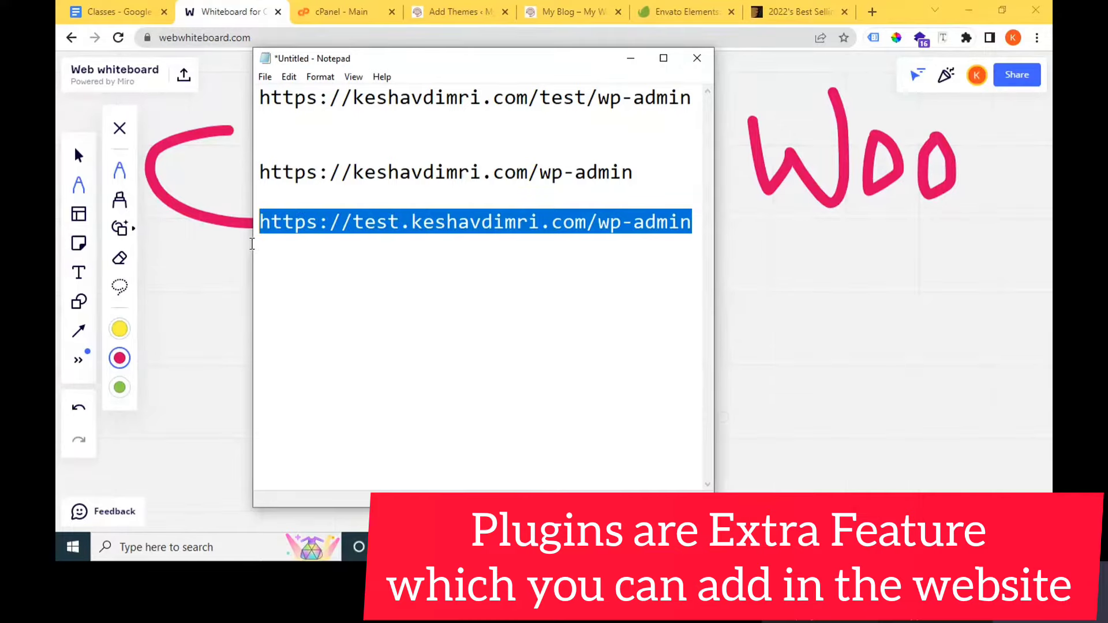
drag(252, 244, 597, 238)
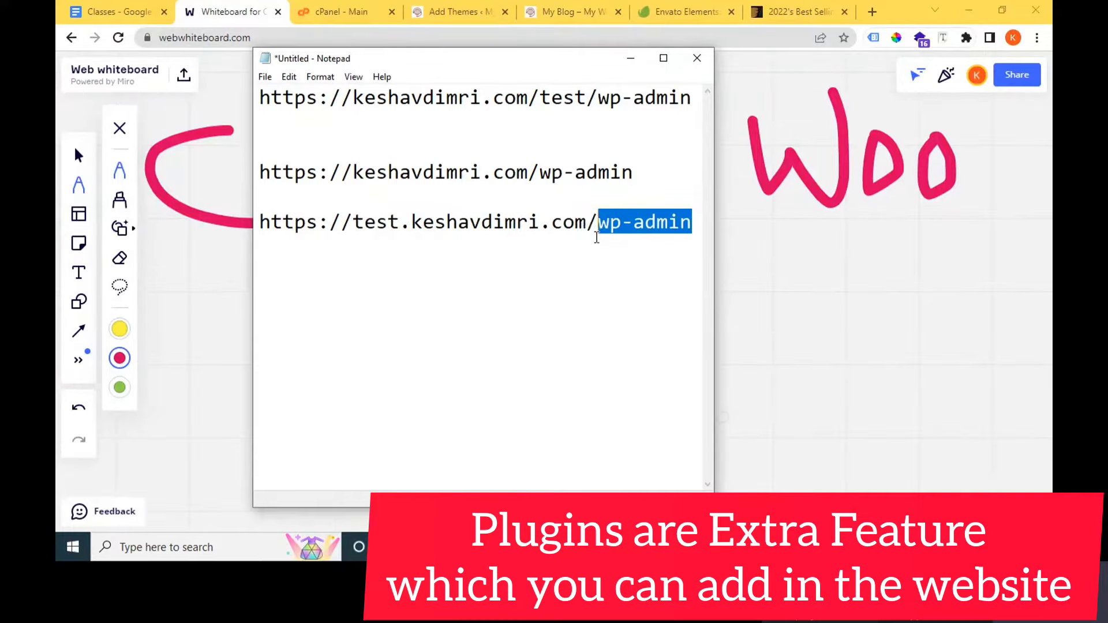
click(604, 223)
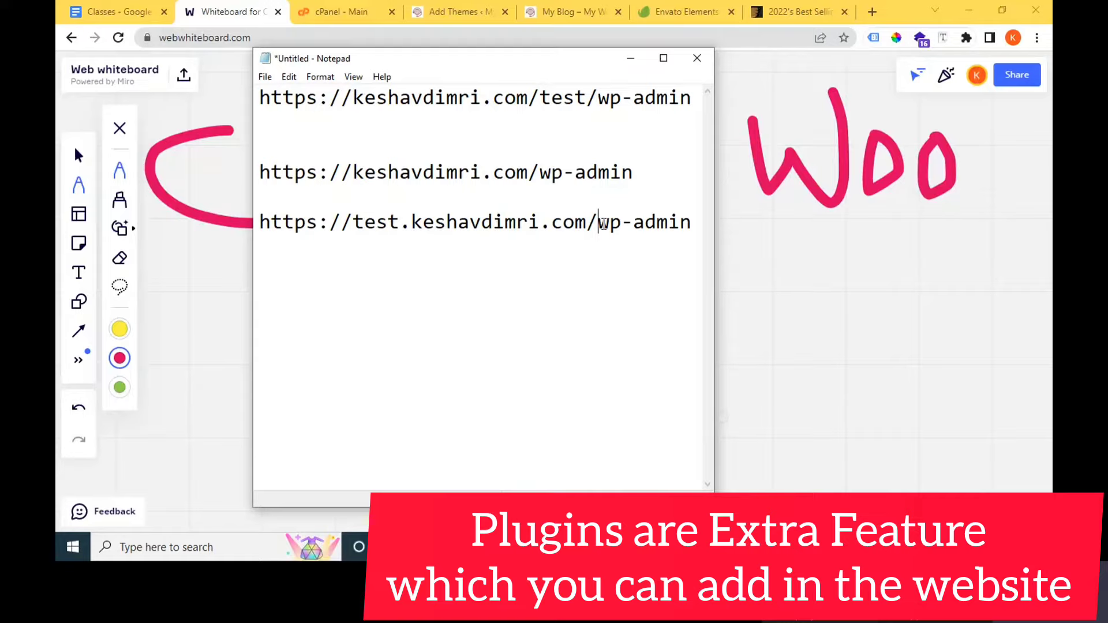
drag(603, 223, 682, 229)
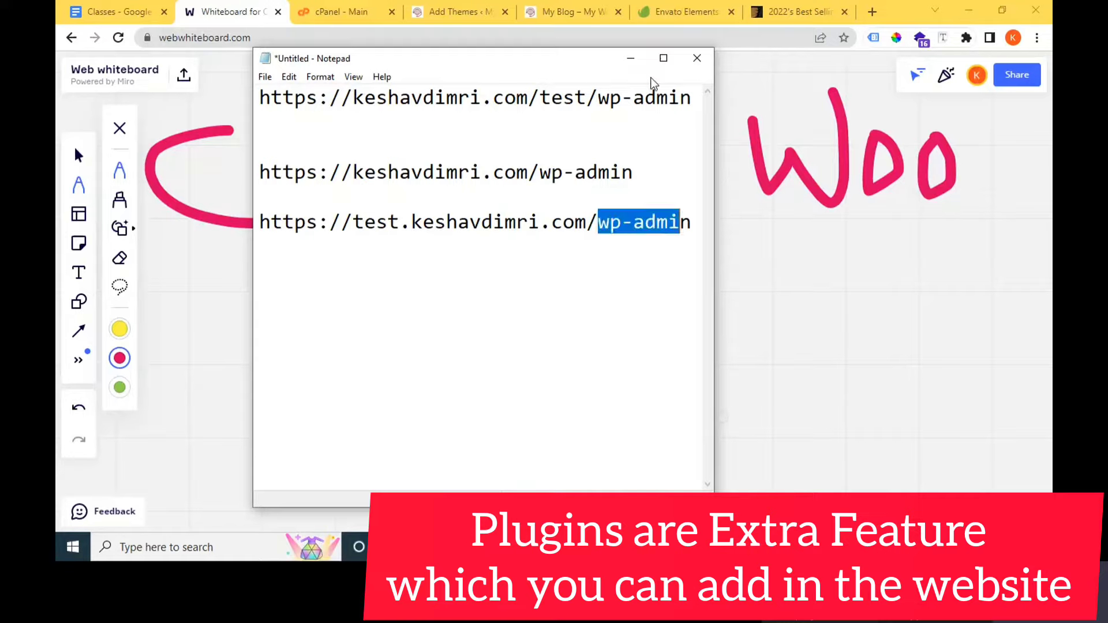
- Switch back to the whiteboard and handwrite "Plugin" beneath the row of abbreviations
key(alt+Tab)
mouse_move(512, 377)
mouse_down()
mouse_move(571, 337)
mouse_move(528, 404)
mouse_up()
drag(599, 311, 641, 364)
drag(681, 368, 705, 424)
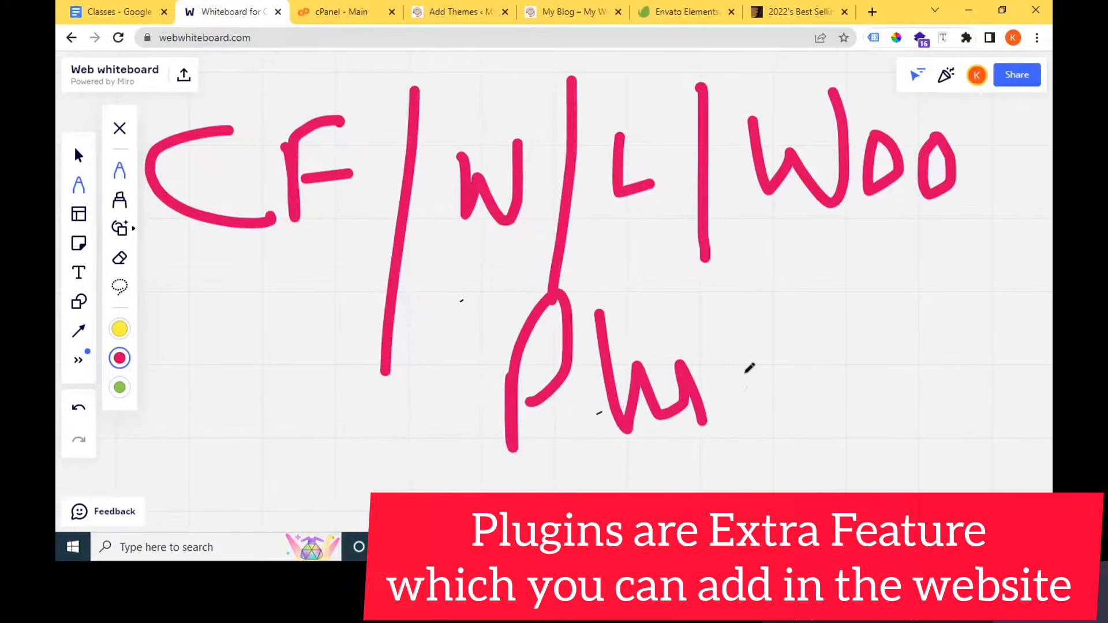
drag(752, 342, 726, 430)
mouse_move(755, 464)
mouse_down()
mouse_move(763, 338)
mouse_move(794, 398)
mouse_up()
click(745, 280)
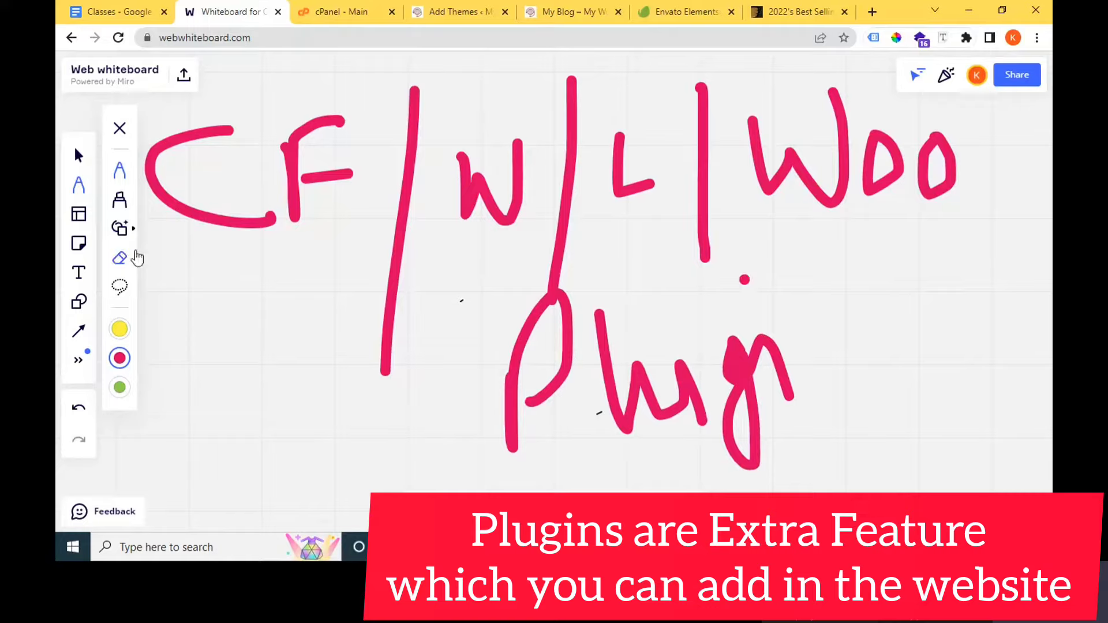
- Erase the plugin notes and draw "T" with an arrow leading to "L" across the upper part of the board
click(120, 258)
mouse_move(348, 175)
mouse_down()
mouse_move(201, 218)
mouse_move(631, 302)
mouse_move(683, 302)
mouse_move(674, 415)
mouse_move(764, 259)
mouse_move(750, 277)
mouse_move(695, 188)
mouse_move(923, 144)
mouse_move(605, 219)
mouse_up()
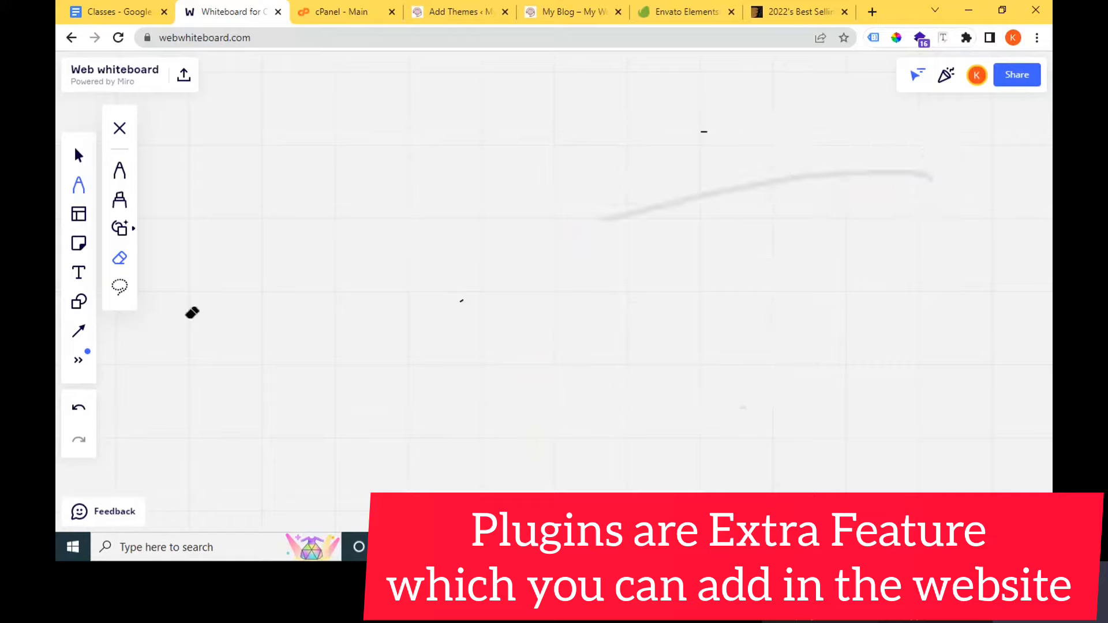
click(133, 173)
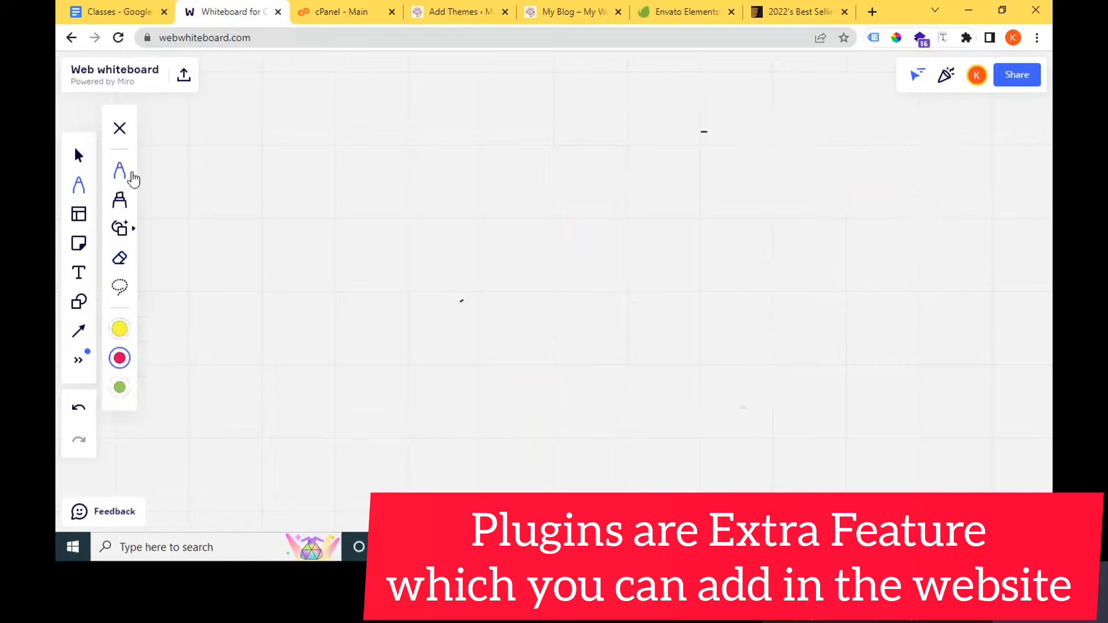
drag(208, 118, 297, 109)
drag(266, 115, 267, 186)
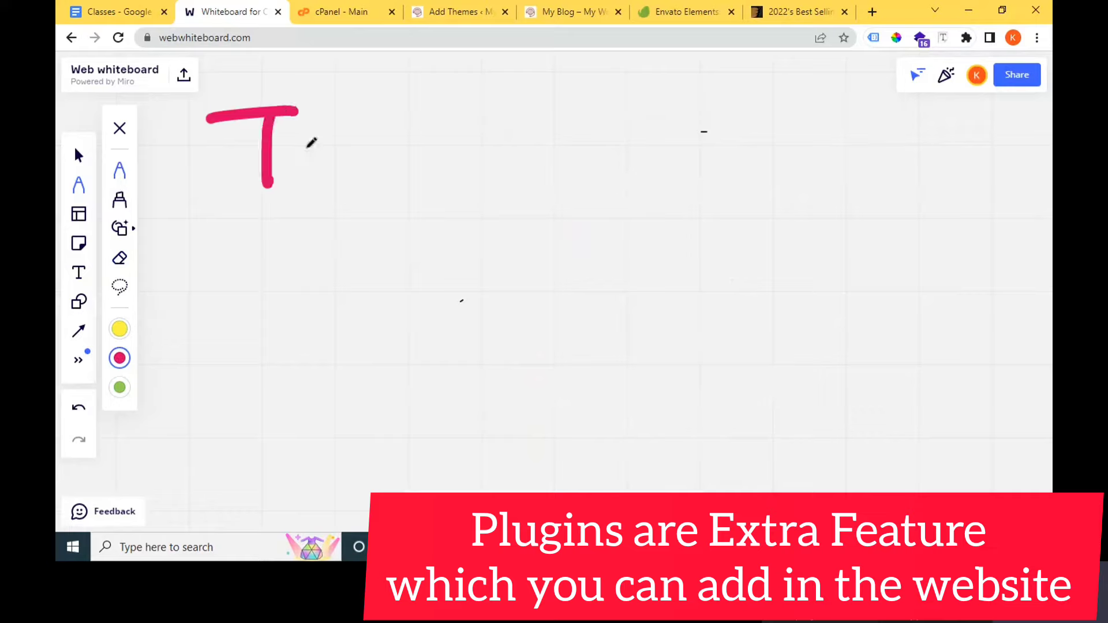
mouse_move(303, 148)
mouse_down()
mouse_move(462, 138)
mouse_move(426, 172)
mouse_up()
drag(522, 90, 593, 146)
- Draw "P" with an arrow leading to "F" beneath the "T" to "L" line
drag(259, 261, 261, 332)
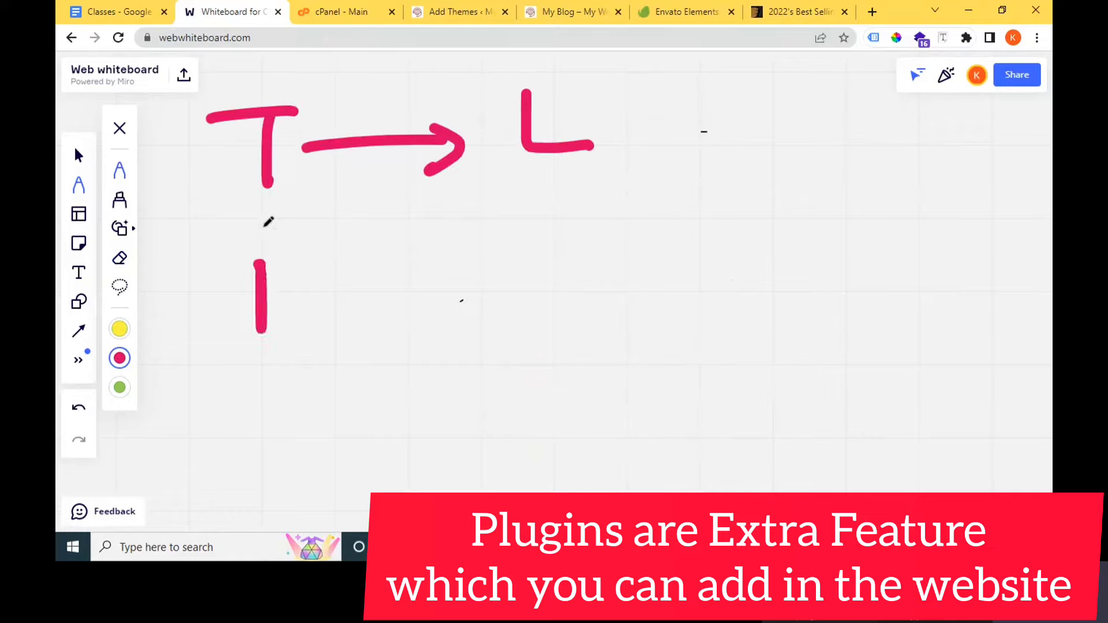
drag(257, 231, 258, 283)
mouse_move(385, 271)
mouse_down()
mouse_move(465, 245)
mouse_move(482, 253)
mouse_up()
drag(459, 246, 453, 295)
mouse_move(570, 212)
mouse_down()
mouse_move(566, 284)
mouse_move(600, 201)
mouse_up()
drag(557, 252, 620, 238)
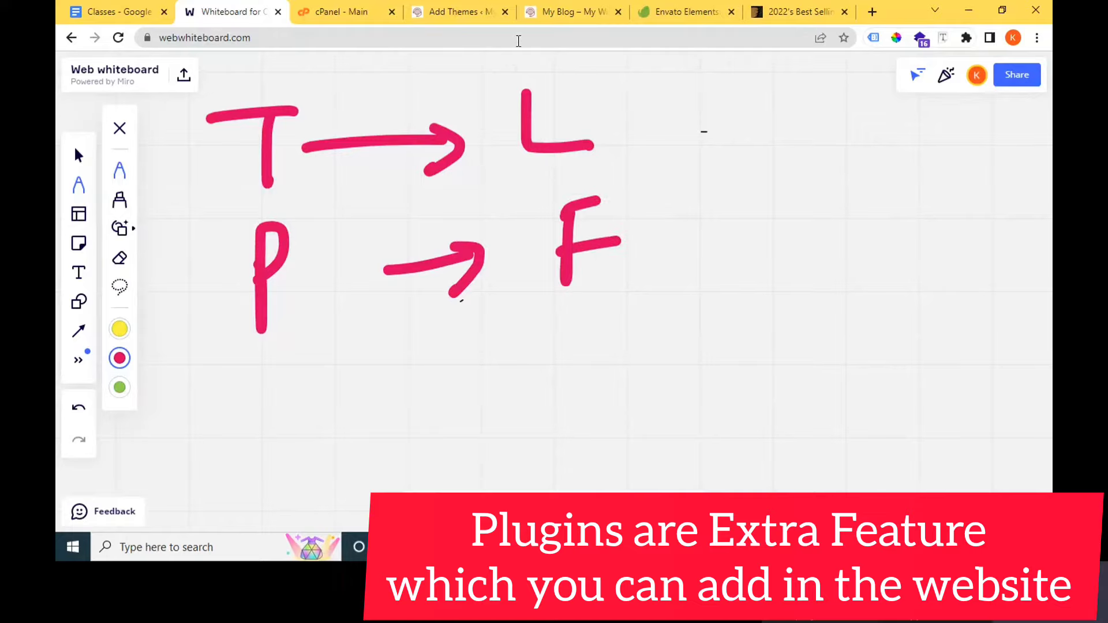
- Return to the WordPress admin, open the Dashboard home page and point out the Posts section
click(485, 5)
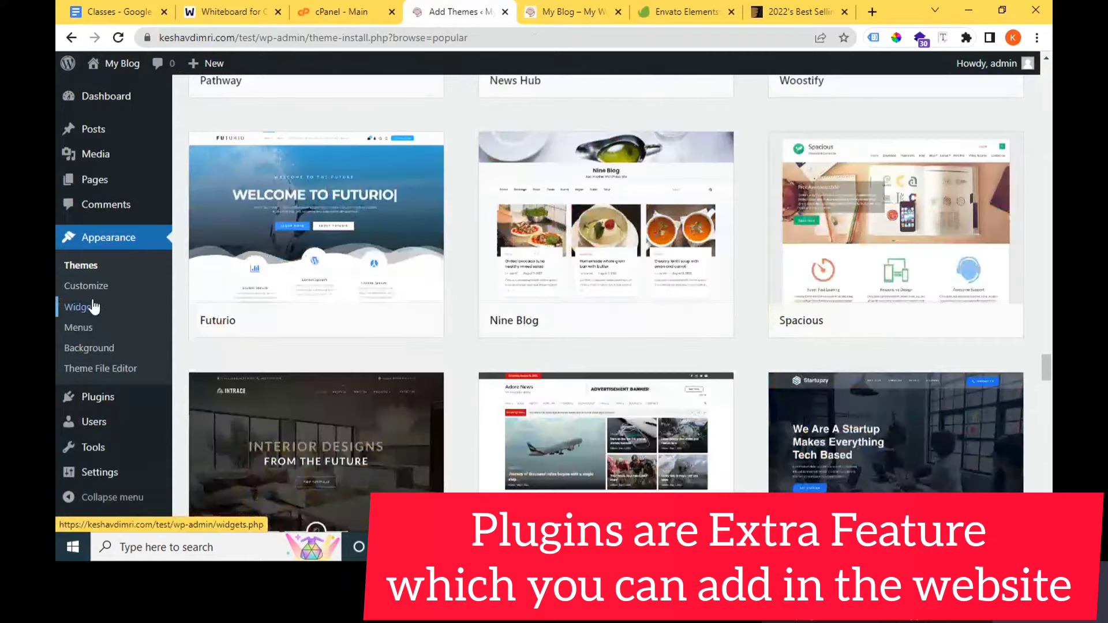
scroll(104, 346, up, 2)
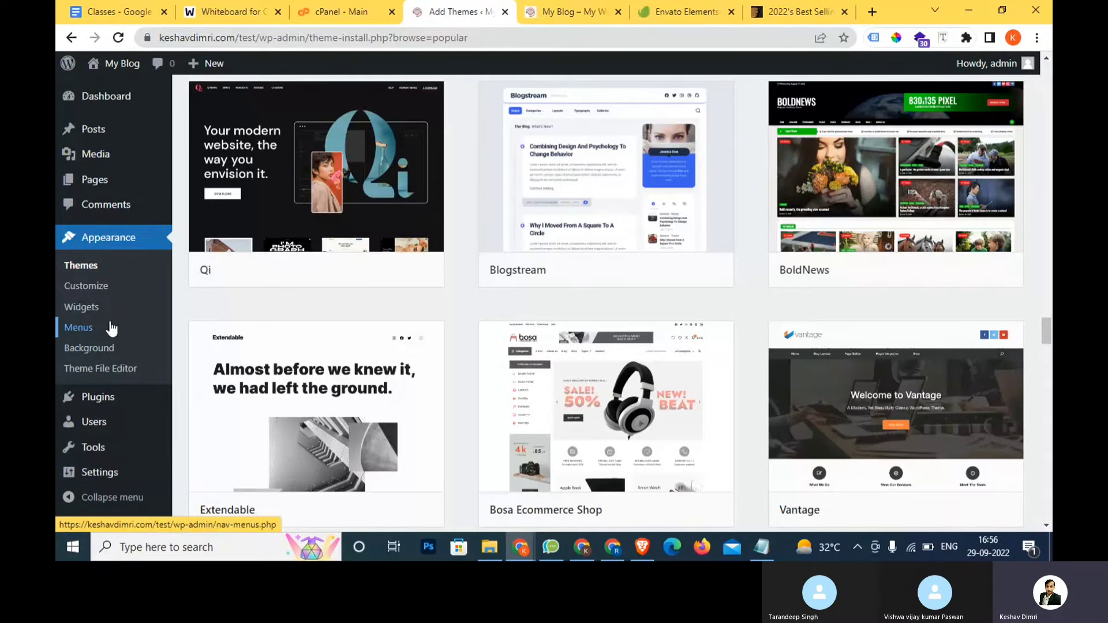
scroll(104, 323, up, 2)
scroll(105, 324, up, 1)
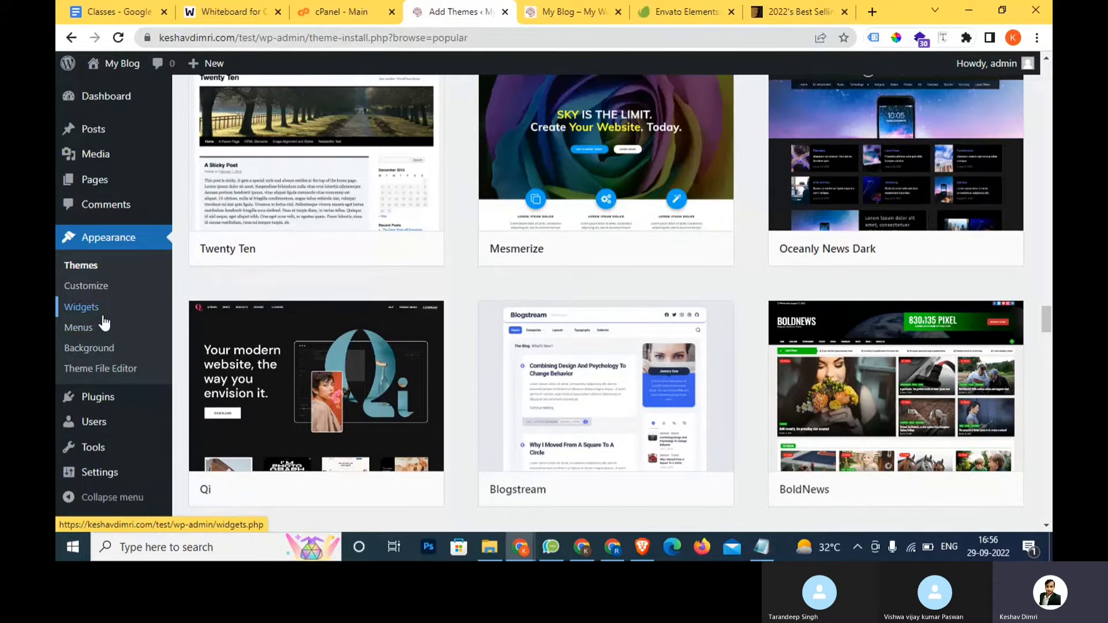
click(120, 102)
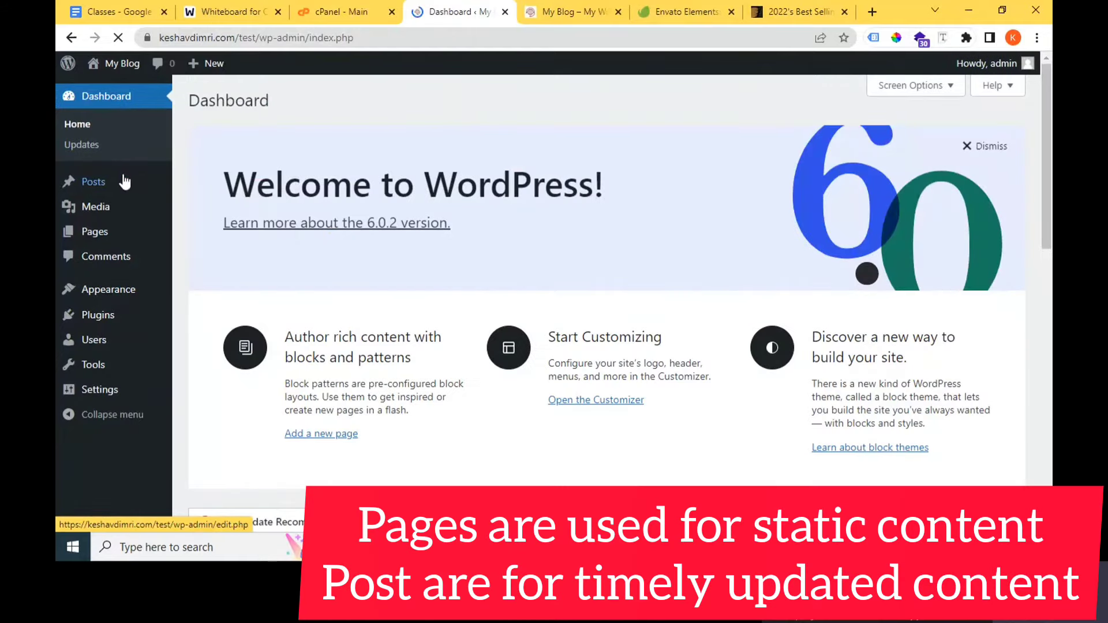
mouse_move(123, 188)
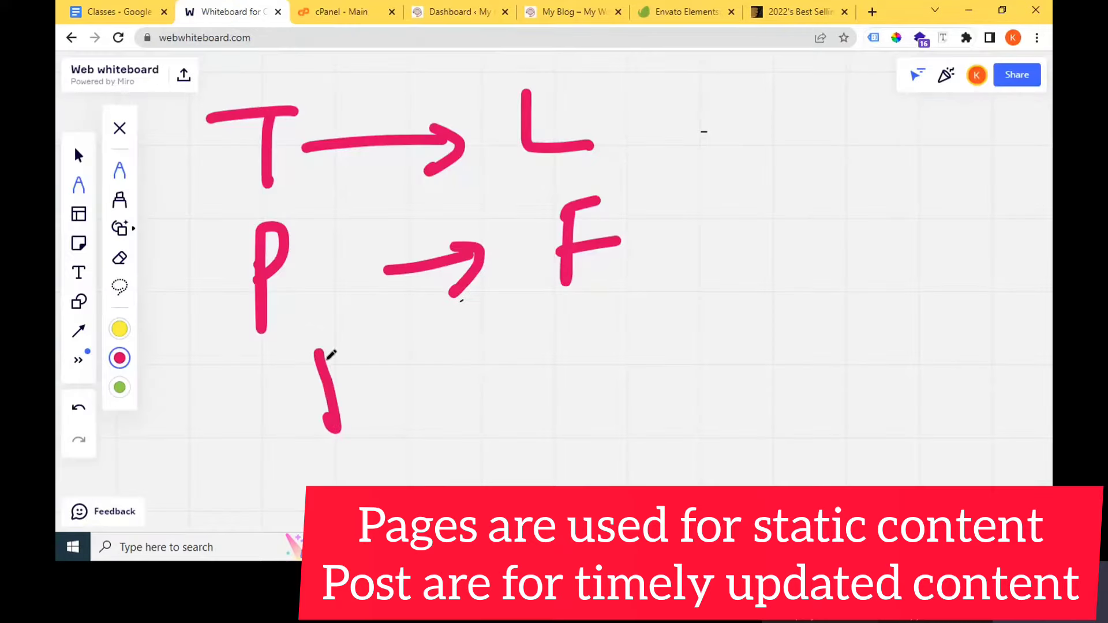
- Handwrite "Blogs" on the whiteboard beneath the "P" to "F" line
mouse_move(329, 346)
mouse_down()
mouse_move(352, 421)
mouse_move(337, 430)
mouse_up()
mouse_move(398, 326)
mouse_down()
mouse_move(413, 369)
mouse_move(485, 376)
mouse_move(606, 317)
mouse_move(597, 424)
mouse_up()
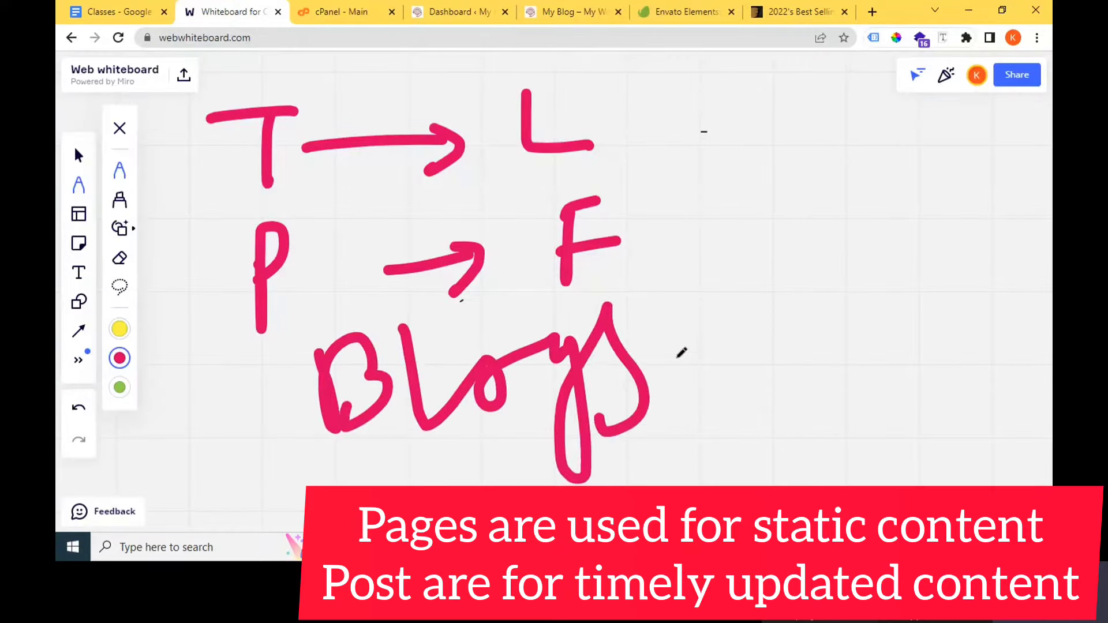
- Draw a loop around the word "Blogs" on the whiteboard and an arrow leading up and away from it
drag(502, 296, 714, 315)
mouse_move(447, 293)
mouse_down()
mouse_move(304, 441)
mouse_move(760, 314)
mouse_move(701, 274)
mouse_up()
mouse_move(659, 336)
mouse_down()
mouse_move(806, 205)
mouse_move(799, 231)
mouse_up()
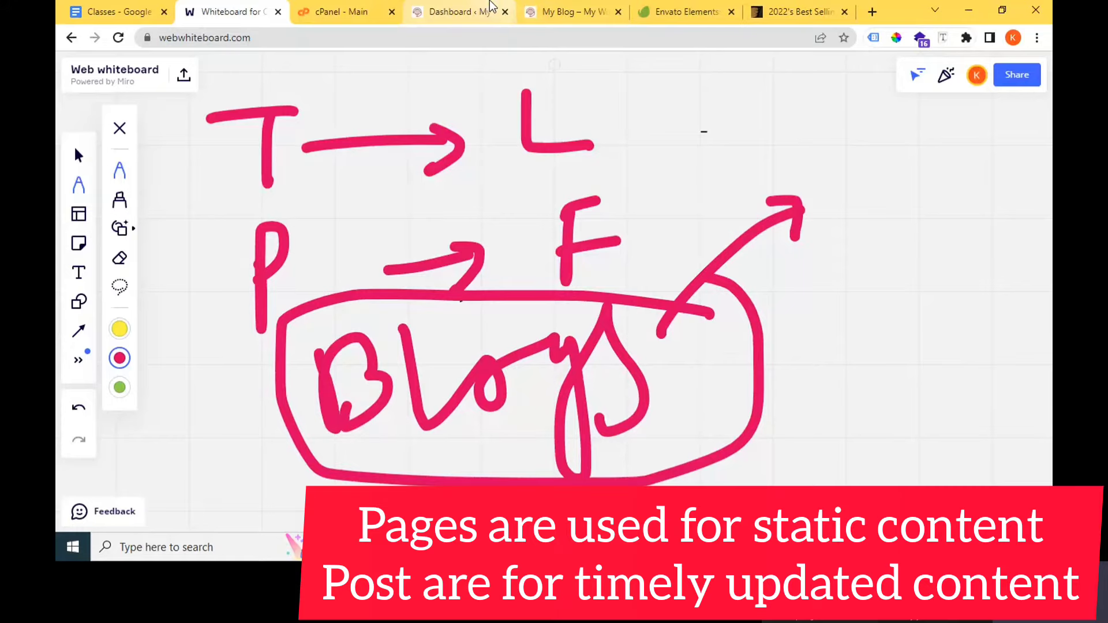
- Return to the WordPress Dashboard, point out the Pages and Posts sections, and open the list of all posts in a new tab
click(490, 8)
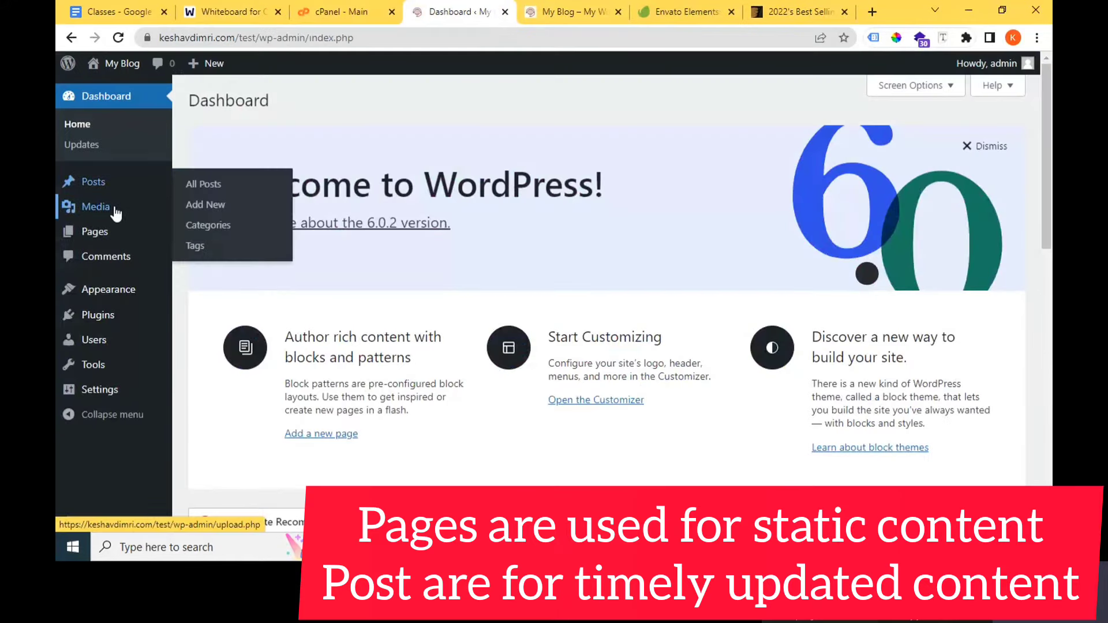
mouse_move(114, 239)
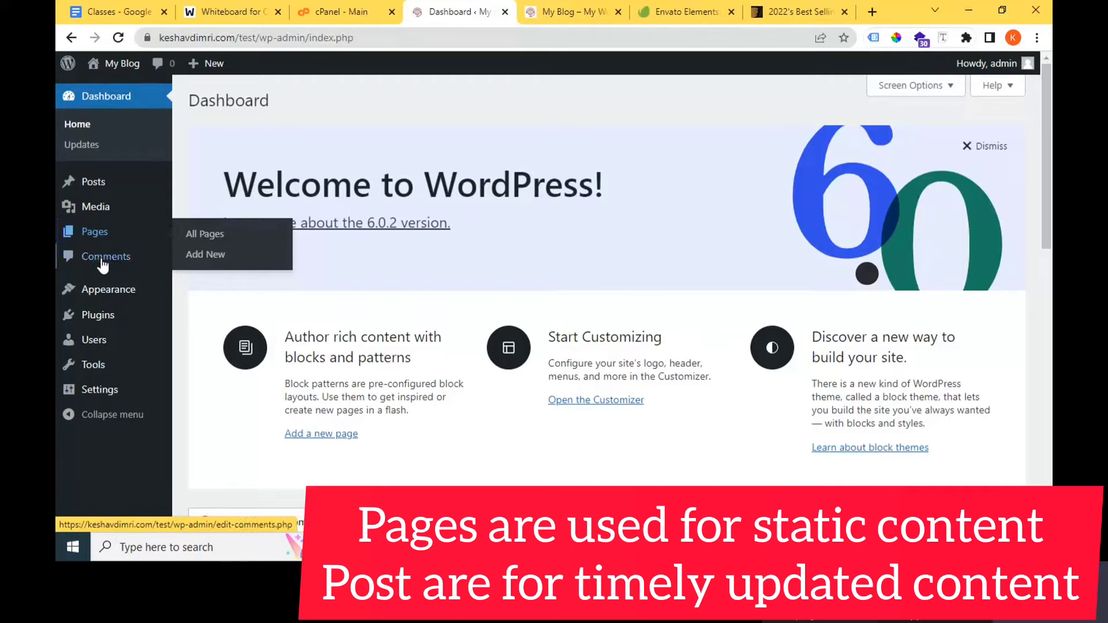
mouse_move(108, 180)
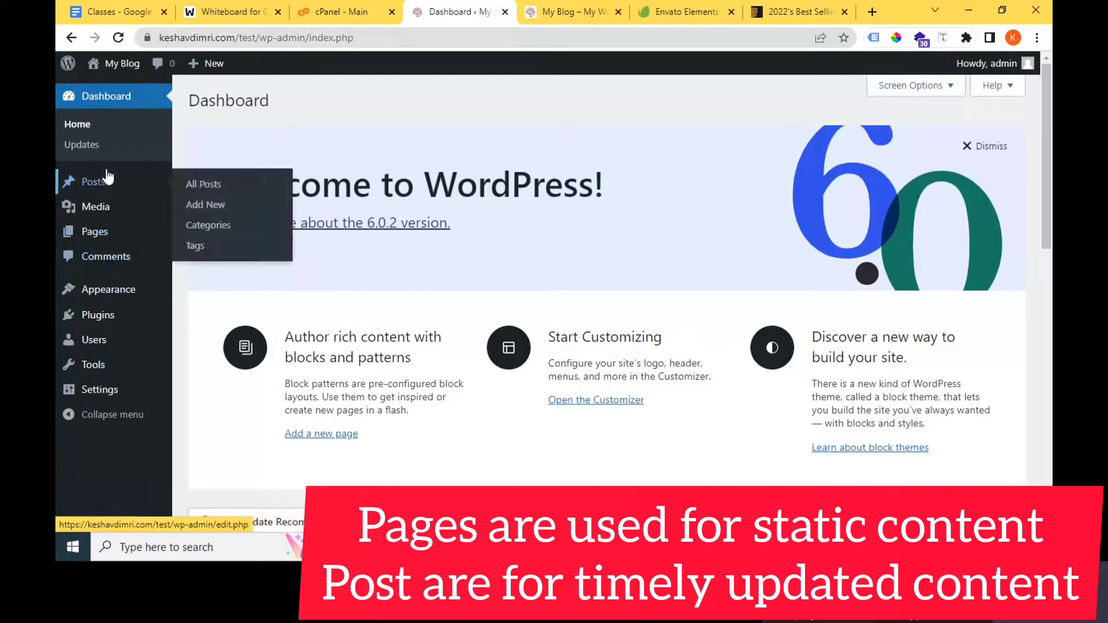
middle_click(225, 191)
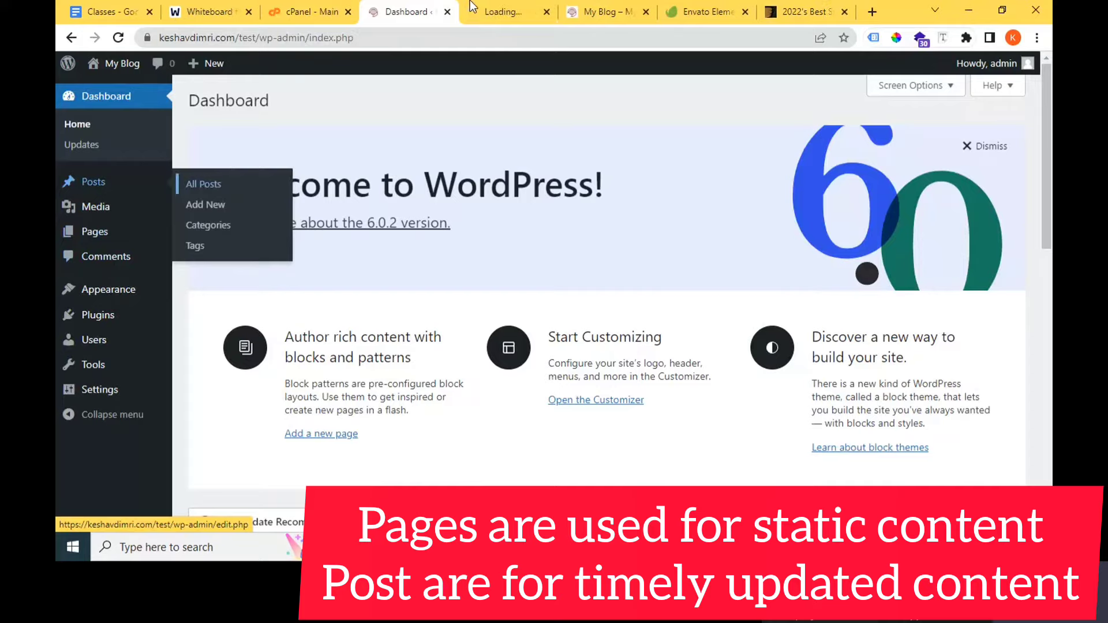
click(479, 10)
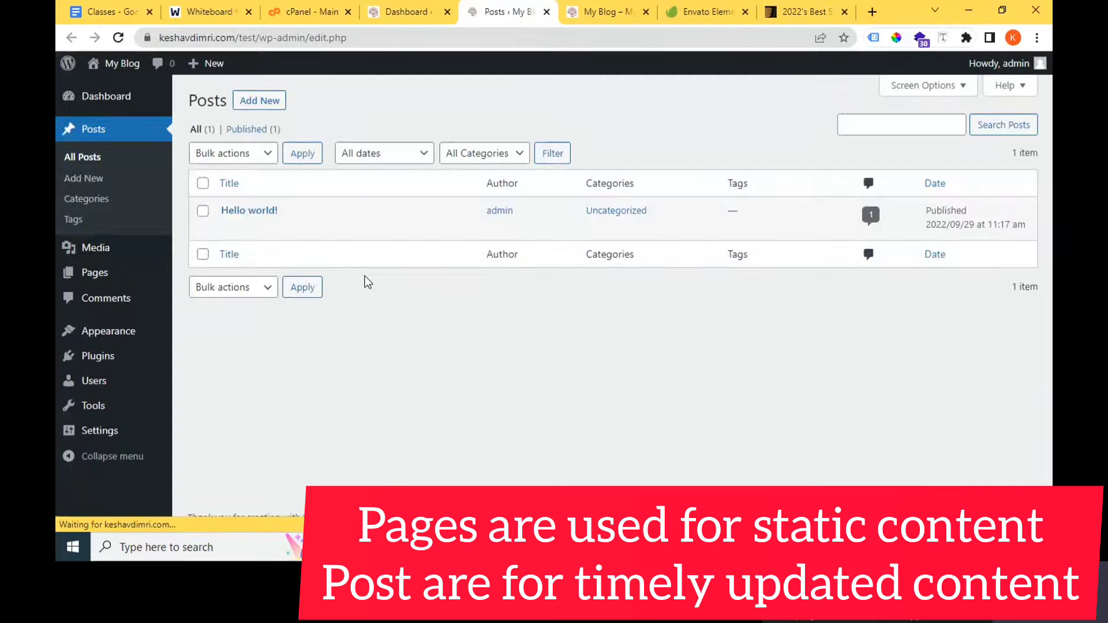
- View the "Hello world!" post in a new tab and examine its comments and comment form
middle_click(338, 226)
click(537, 11)
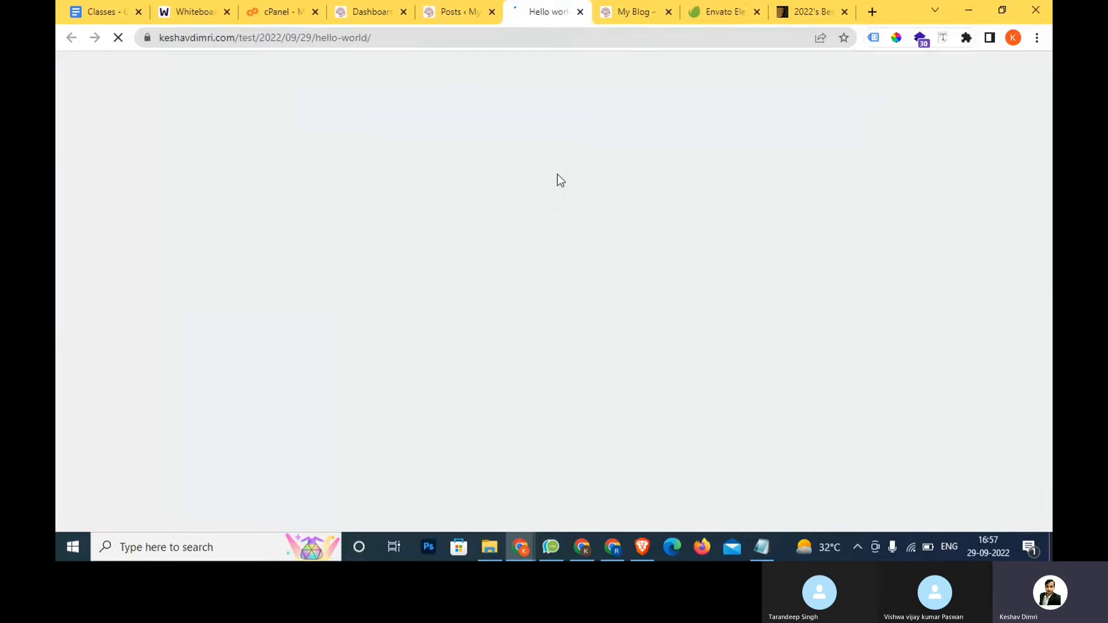
scroll(559, 174, down, 3)
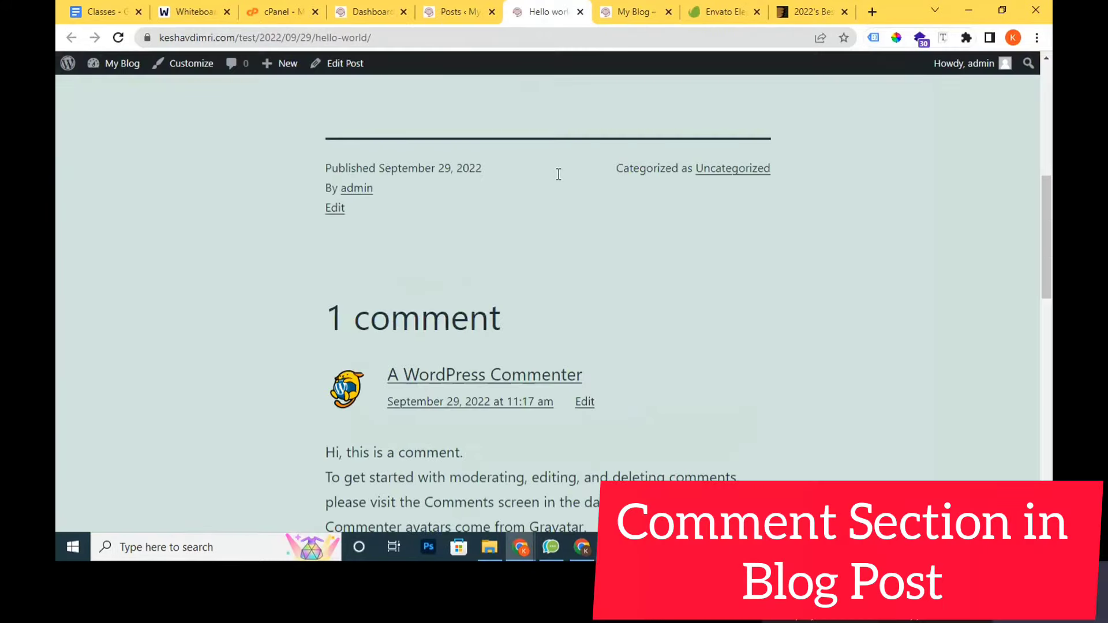
scroll(559, 174, down, 10)
click(461, 254)
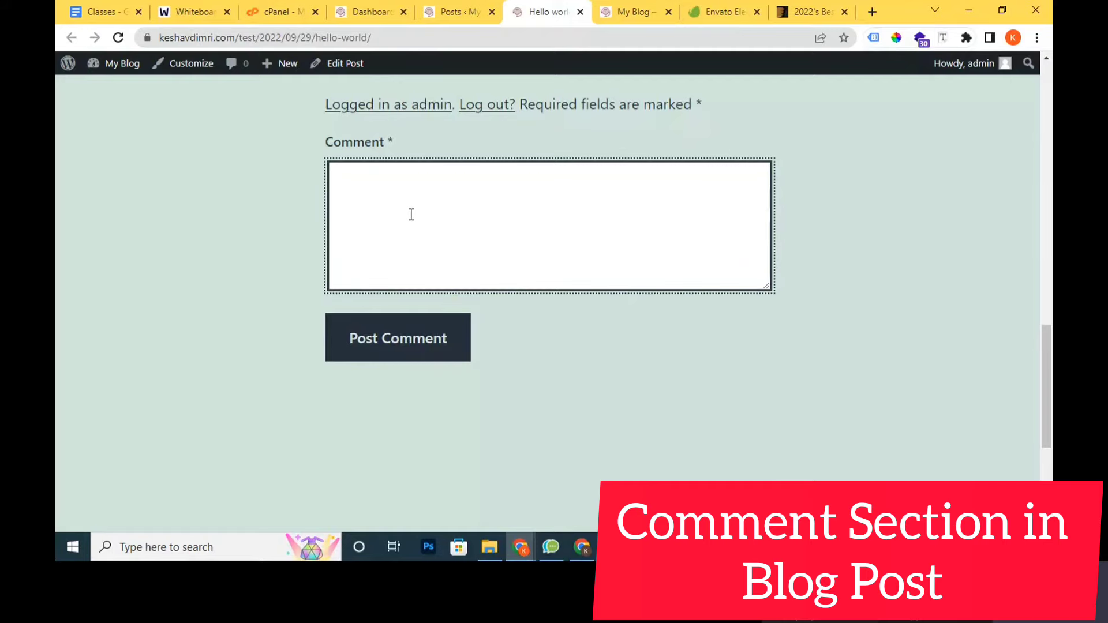
scroll(410, 214, up, 2)
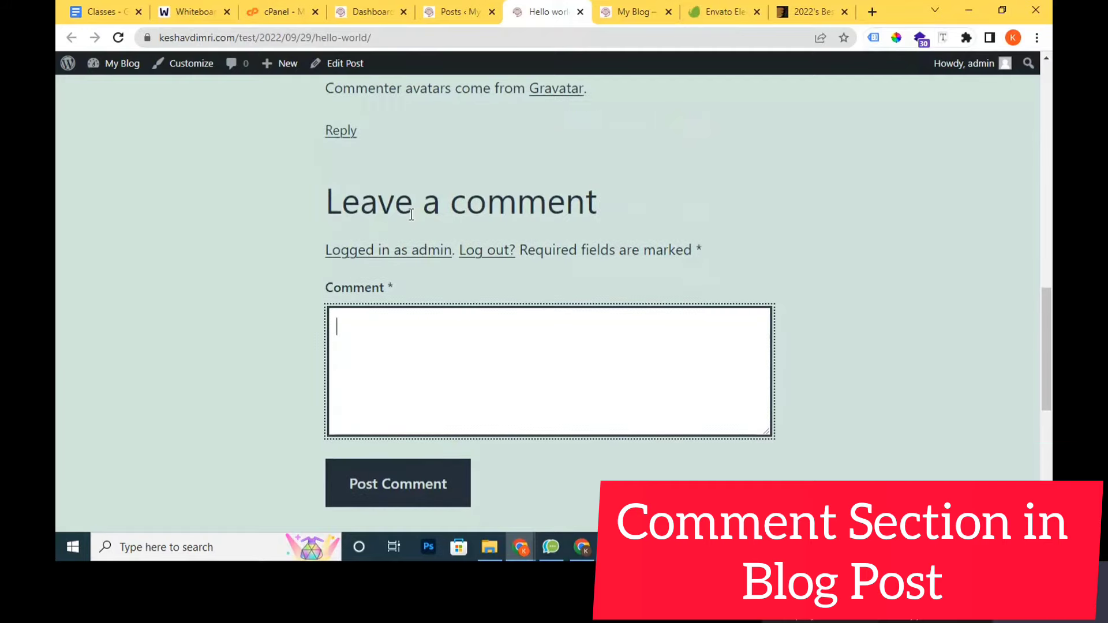
- Return to the Posts list, point out the Media section and briefly check the Skype call
click(449, 7)
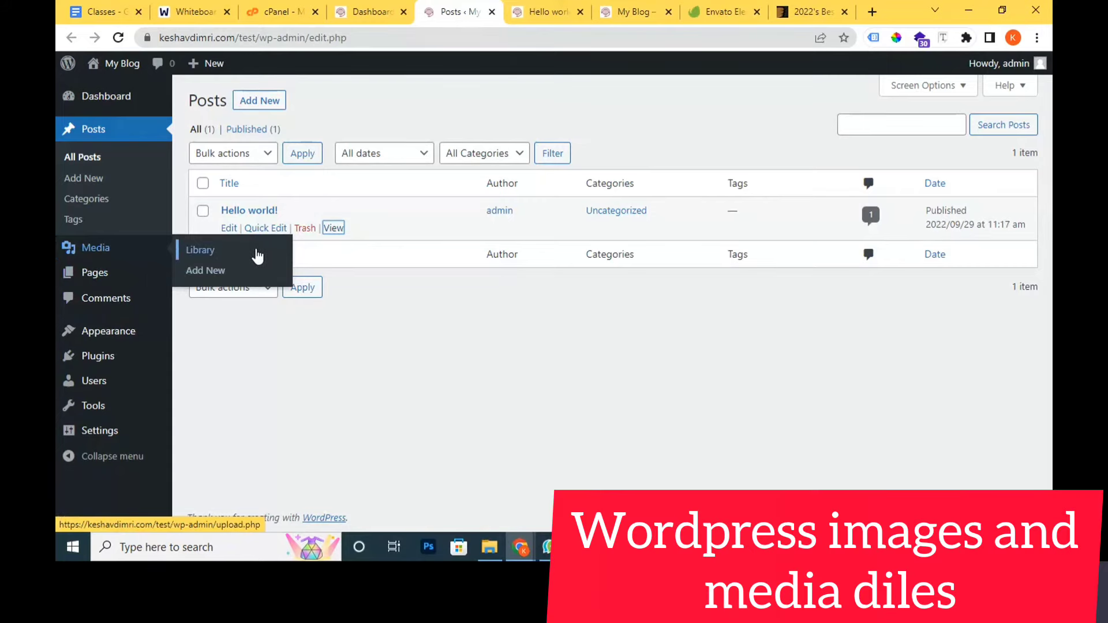
key(alt+Tab)
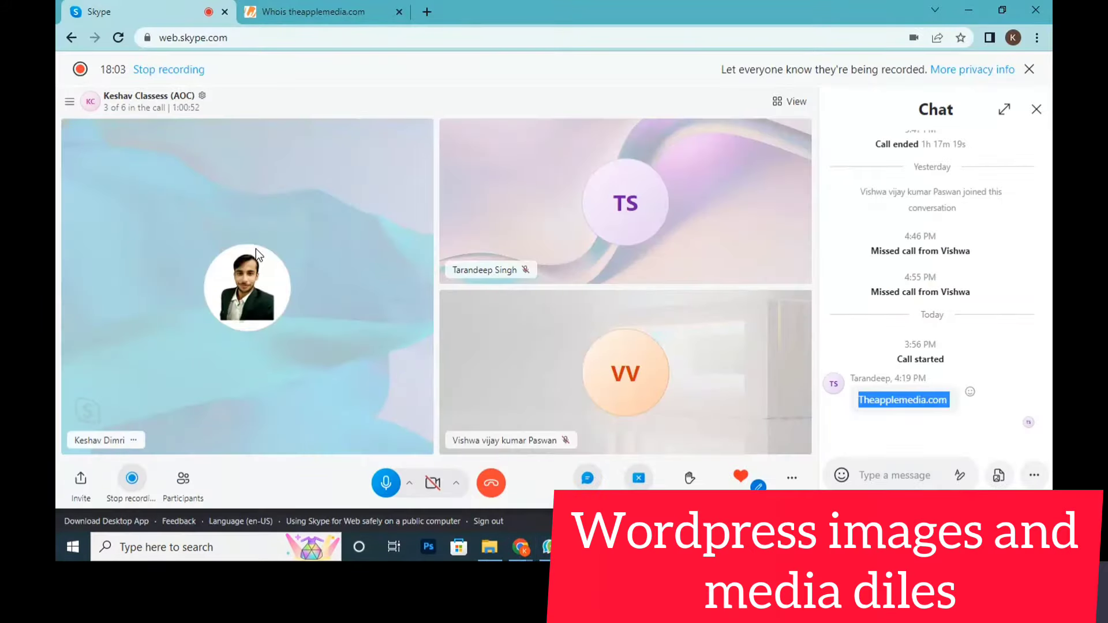
key(alt+Tab)
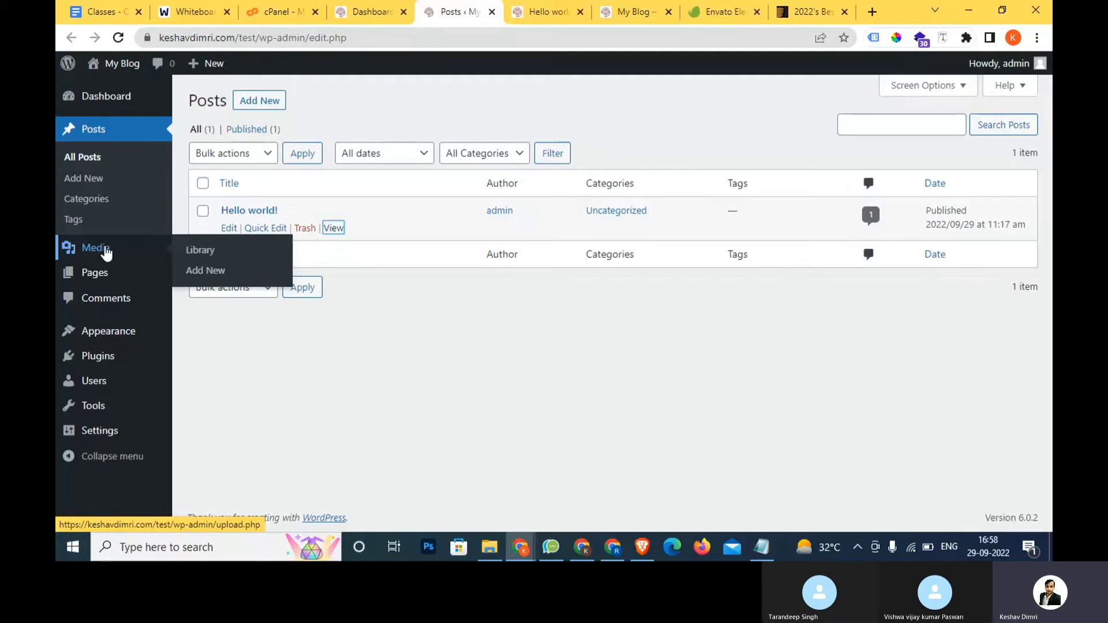
- Examine the options under Appearance, Plugins, Users and Tools in the WordPress admin
mouse_move(94, 339)
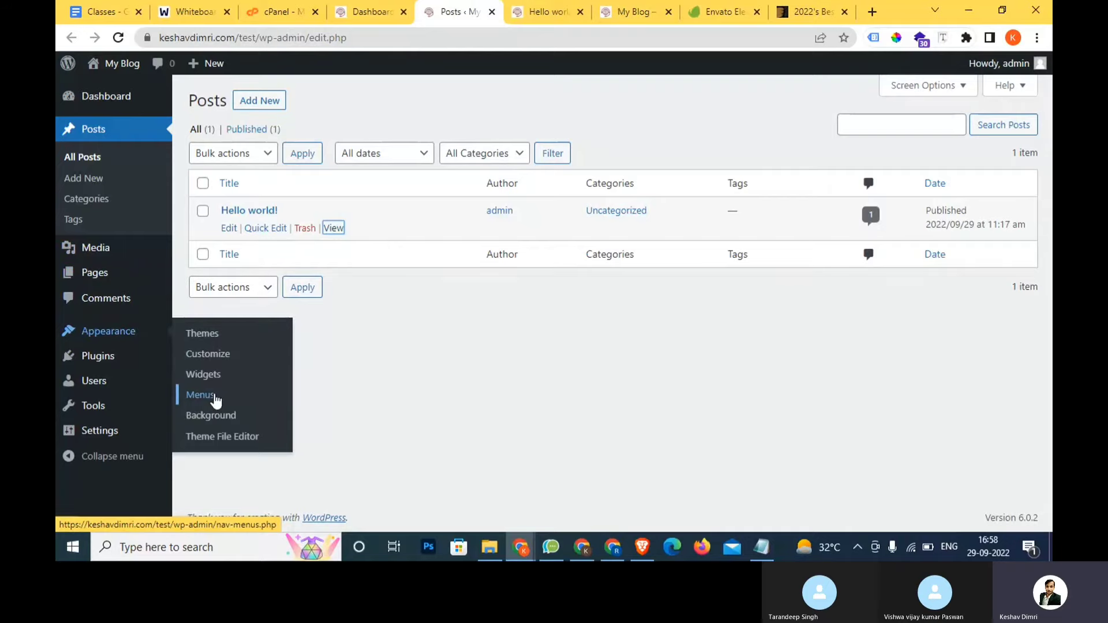
mouse_move(117, 363)
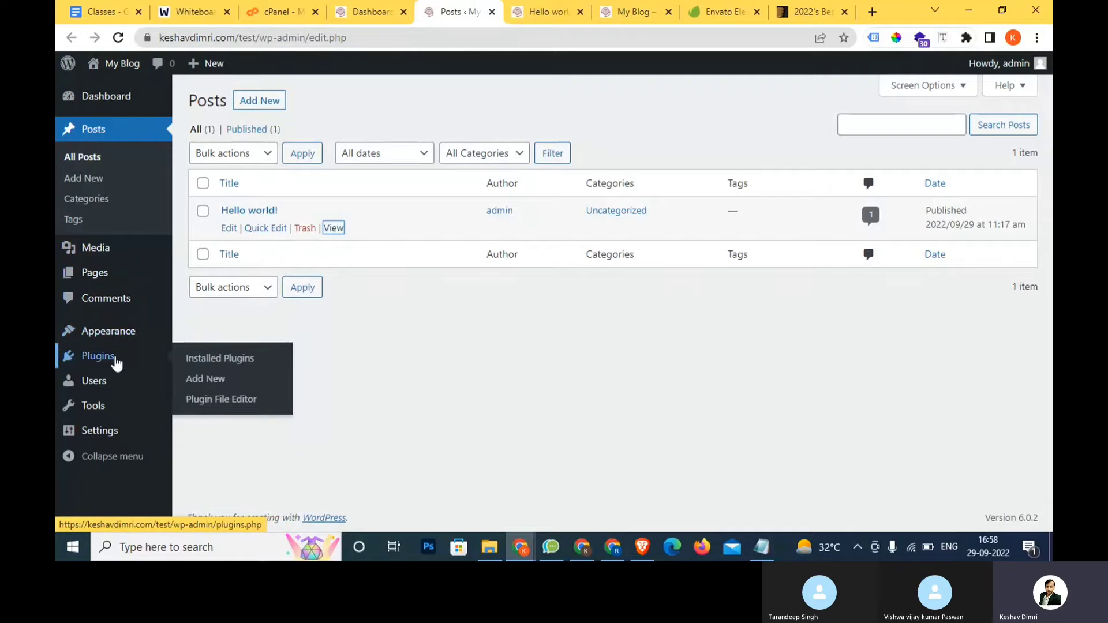
mouse_move(119, 383)
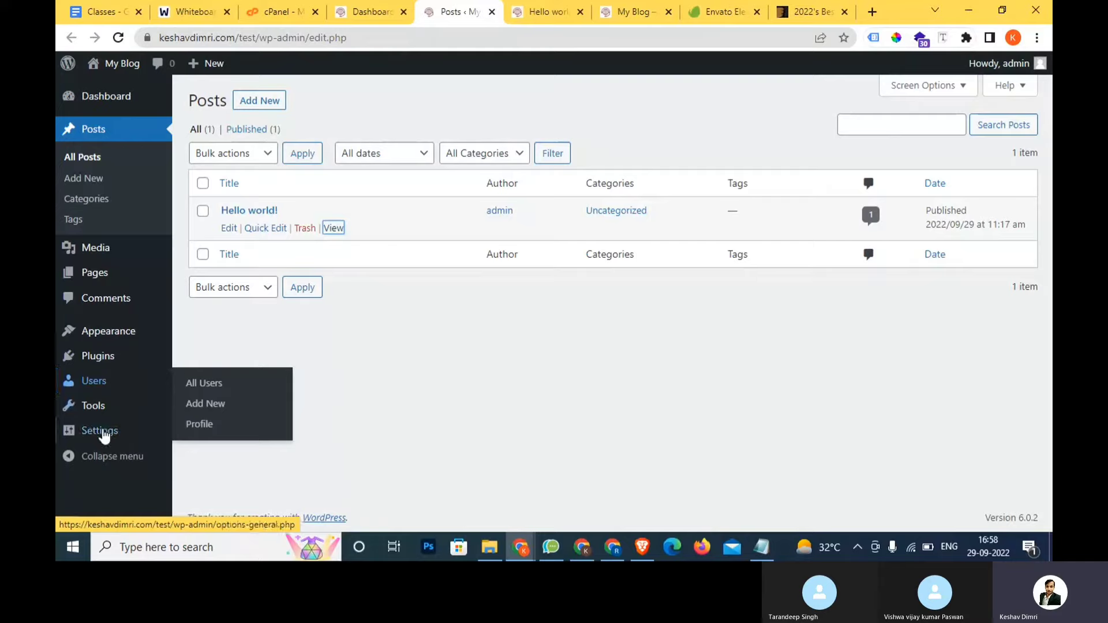
mouse_move(103, 438)
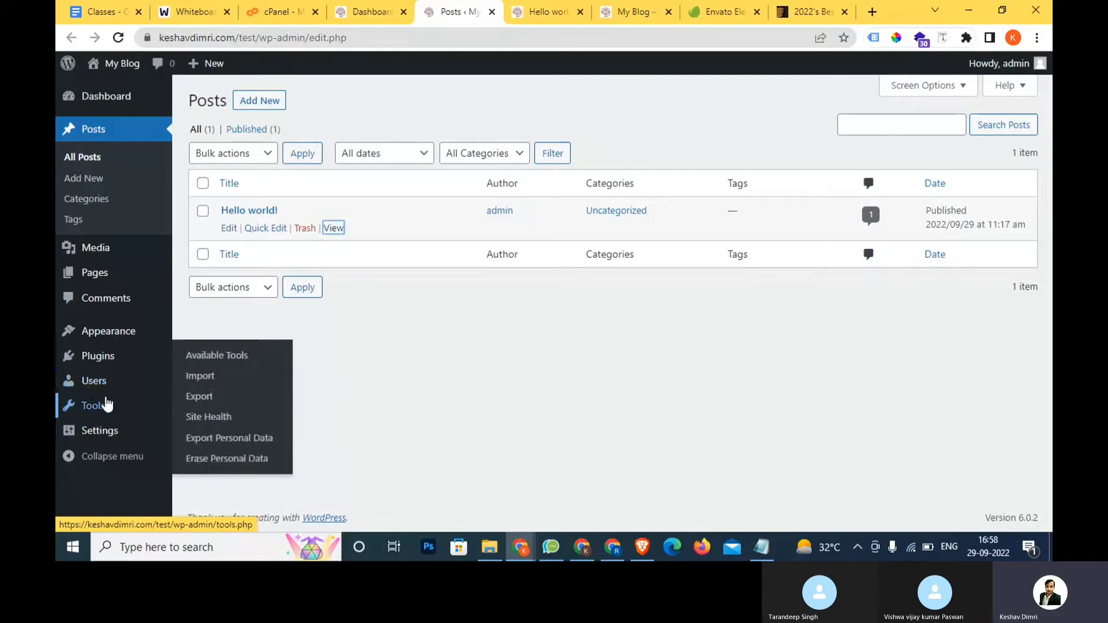
mouse_move(122, 326)
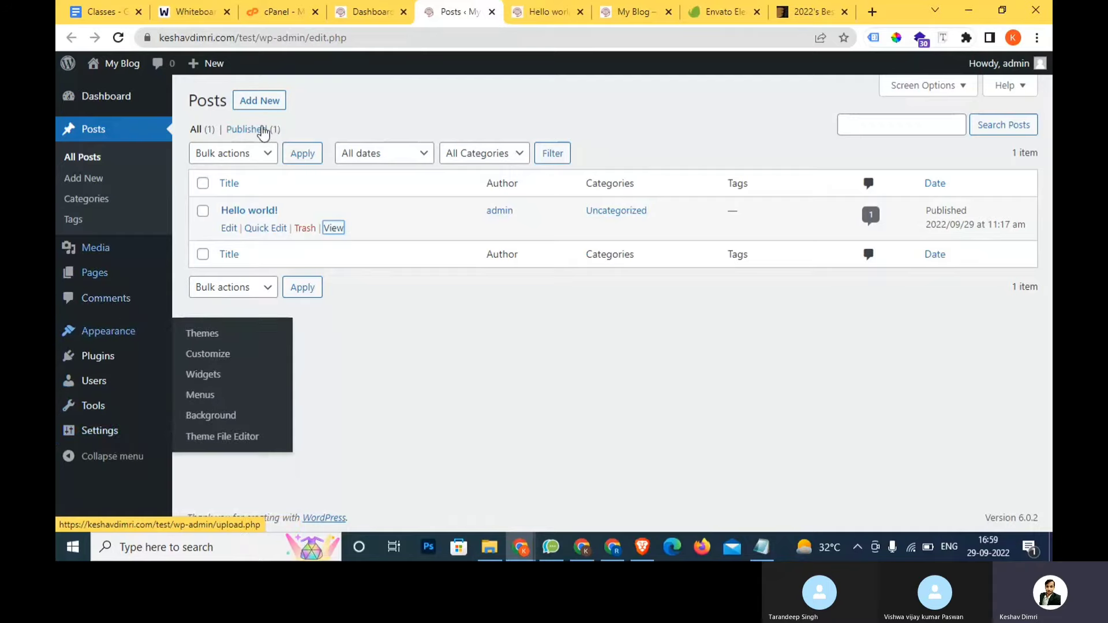
- Revisit the theme and plugin notes on the whiteboard and return to the WordPress Dashboard
click(206, 10)
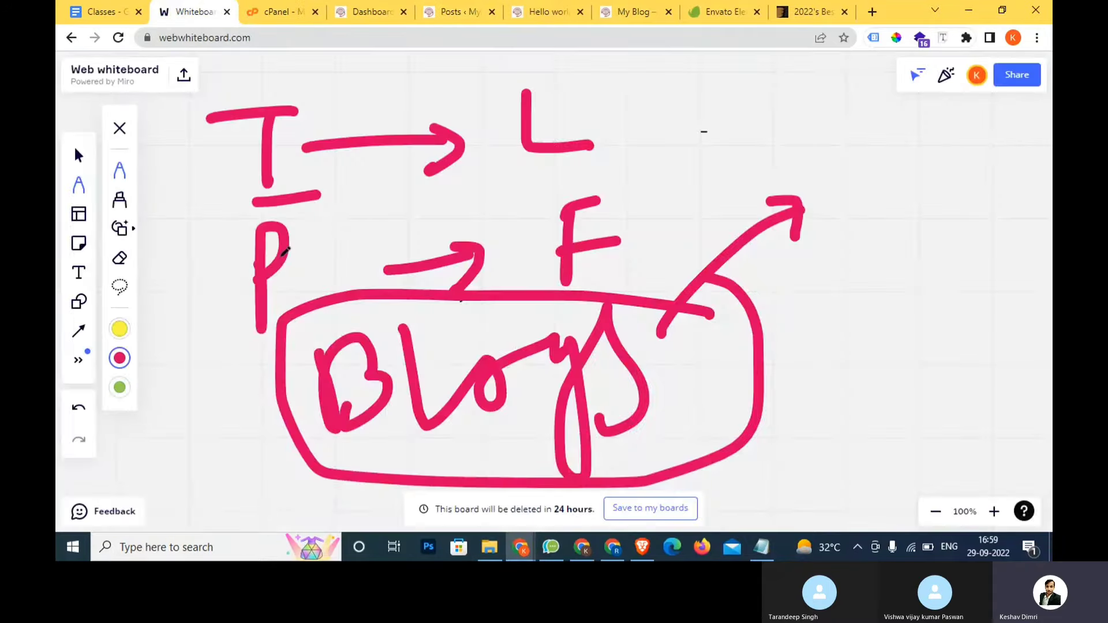
click(291, 8)
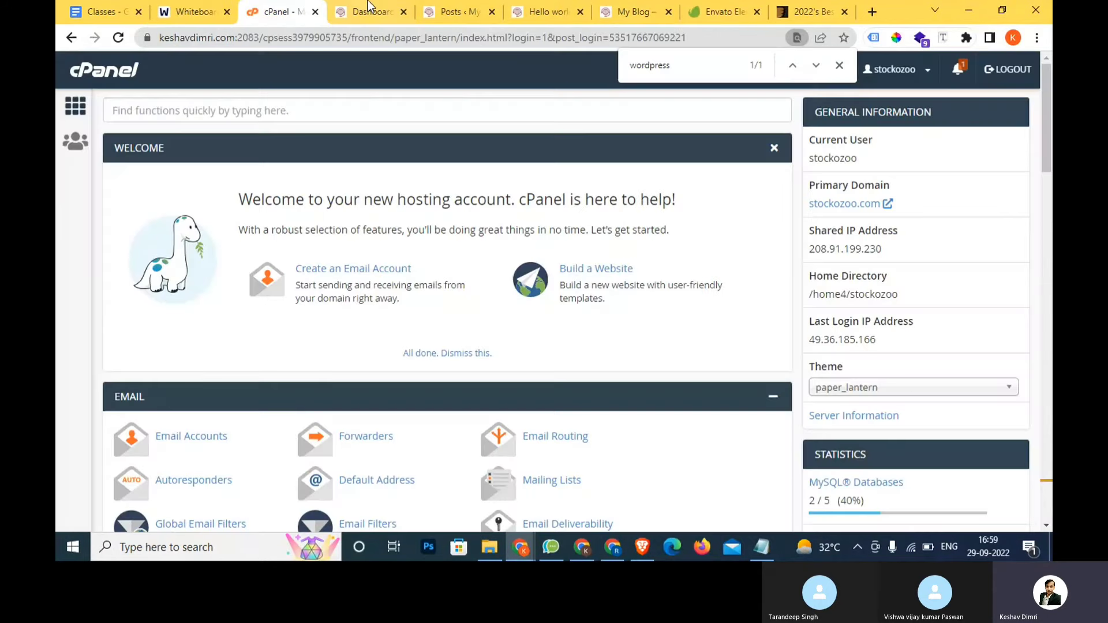
click(370, 9)
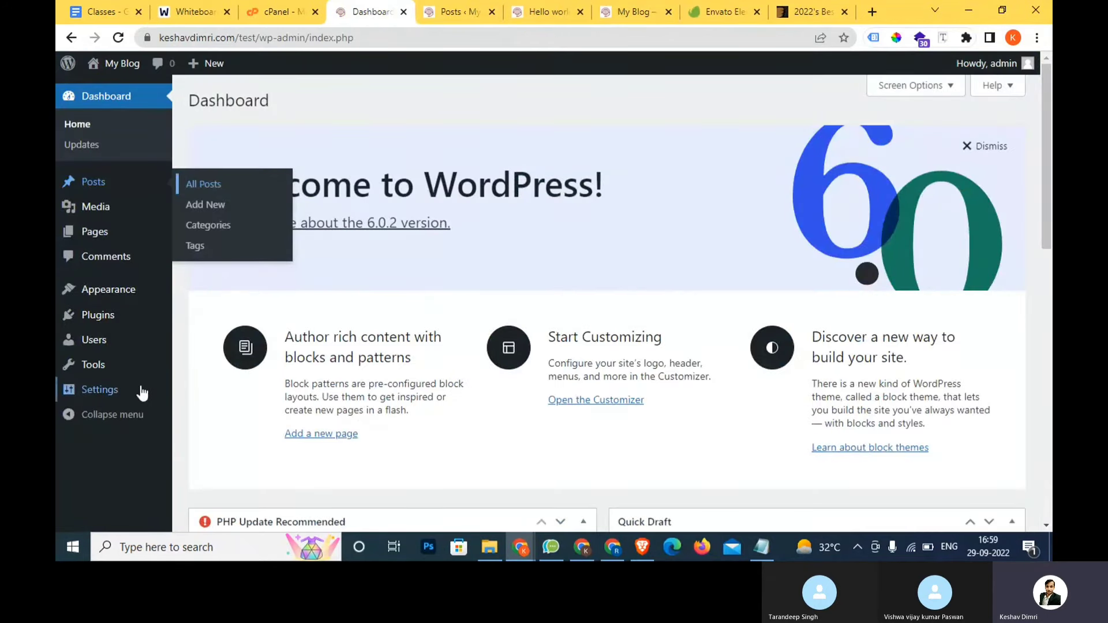
- Open the Reading settings in a new tab and close the Posts list and "Hello world!" post tabs
mouse_move(134, 398)
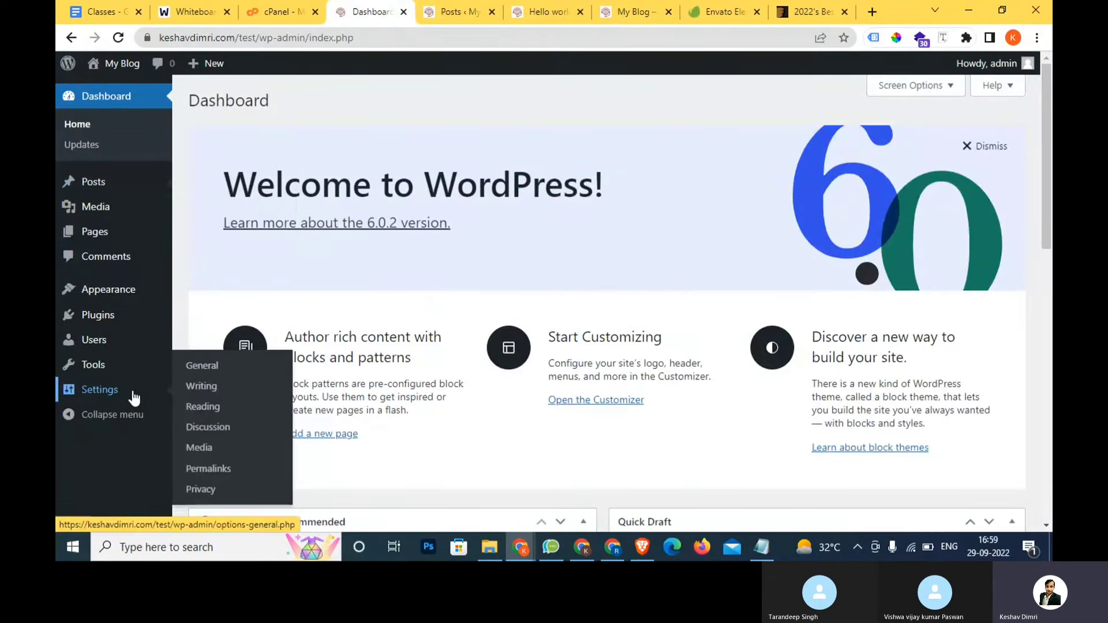
ctrl+click(201, 408)
click(418, 12)
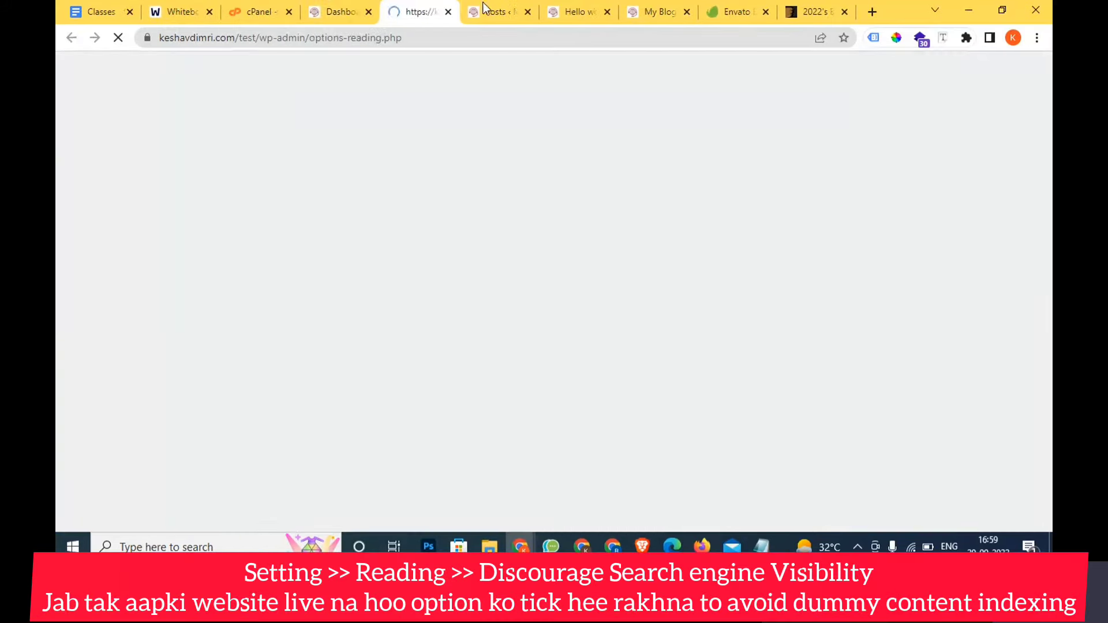
click(533, 16)
click(533, 16)
click(534, 16)
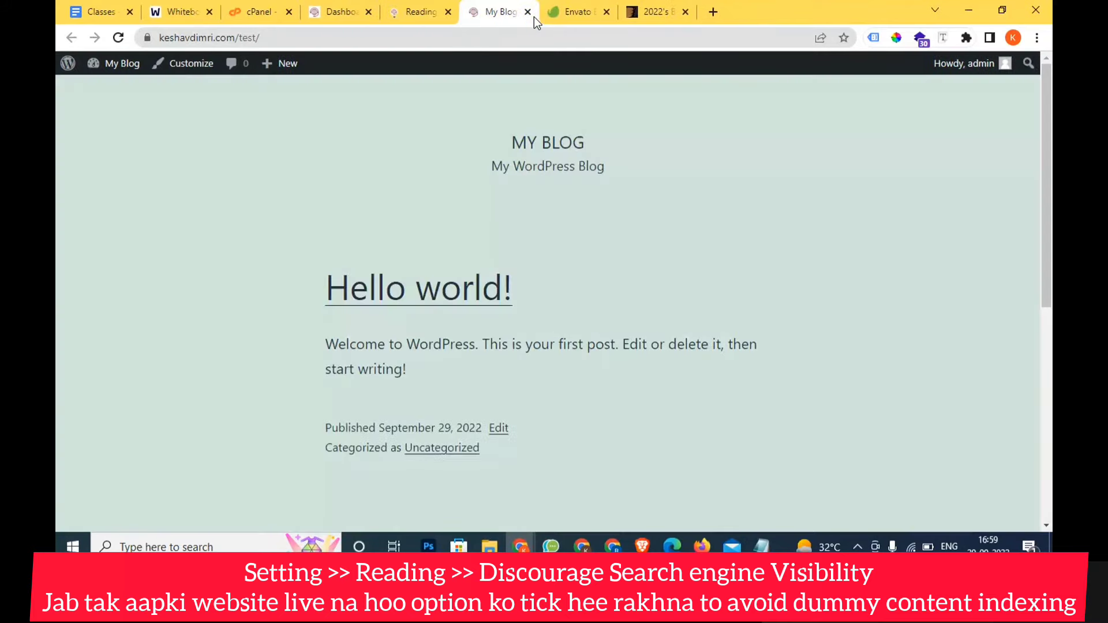
click(415, 11)
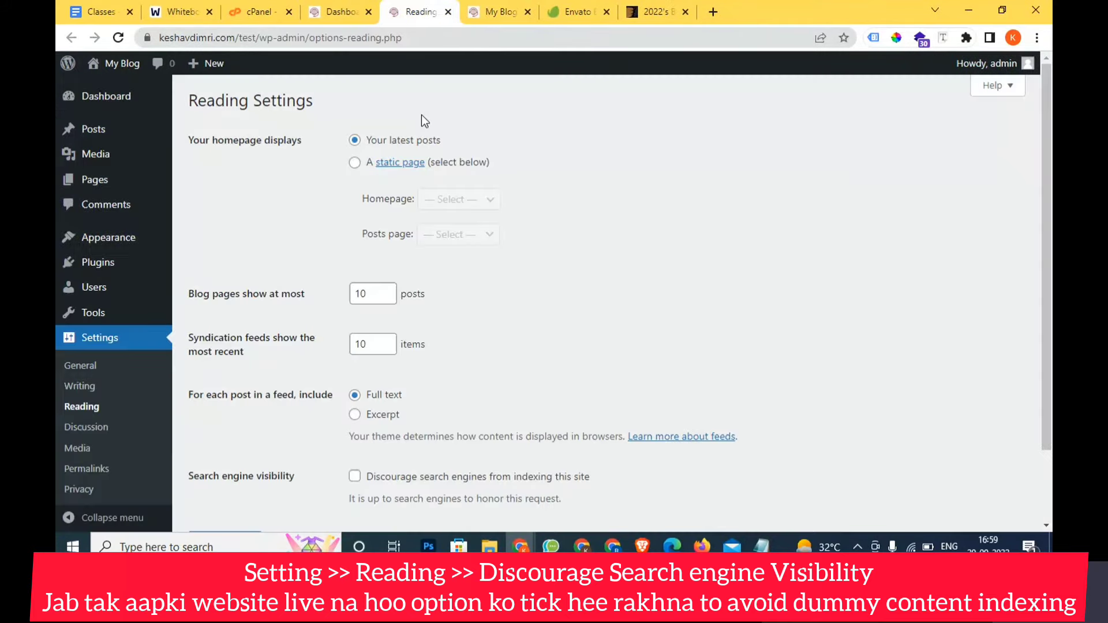
- Enable "Discourage search engines from indexing this site" in the Reading settings and save the changes
scroll(380, 337, down, 1)
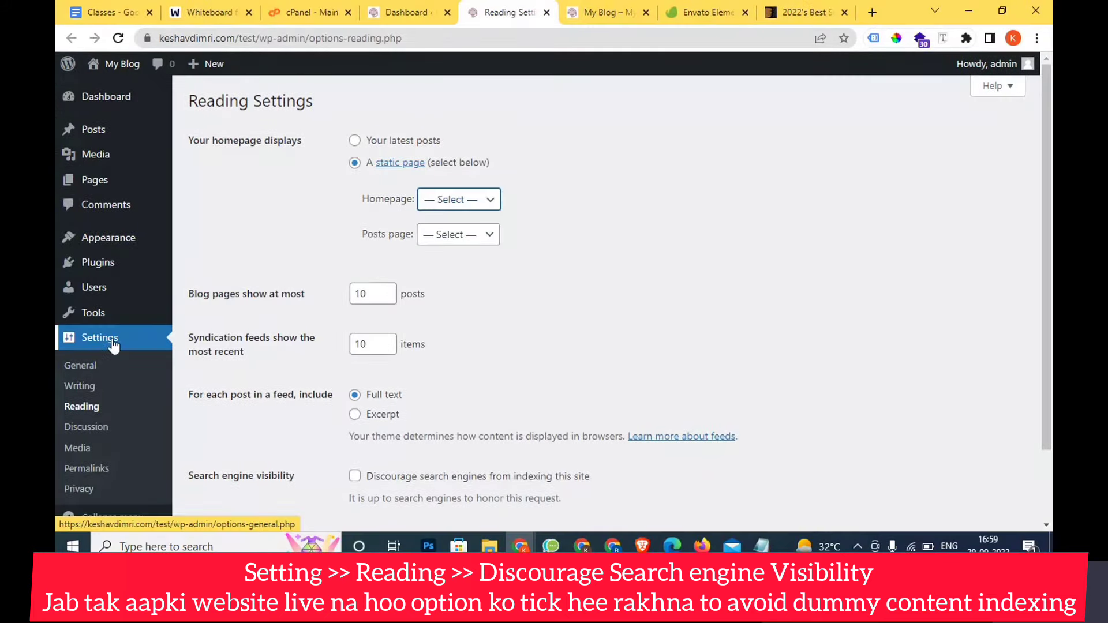
scroll(379, 401, down, 2)
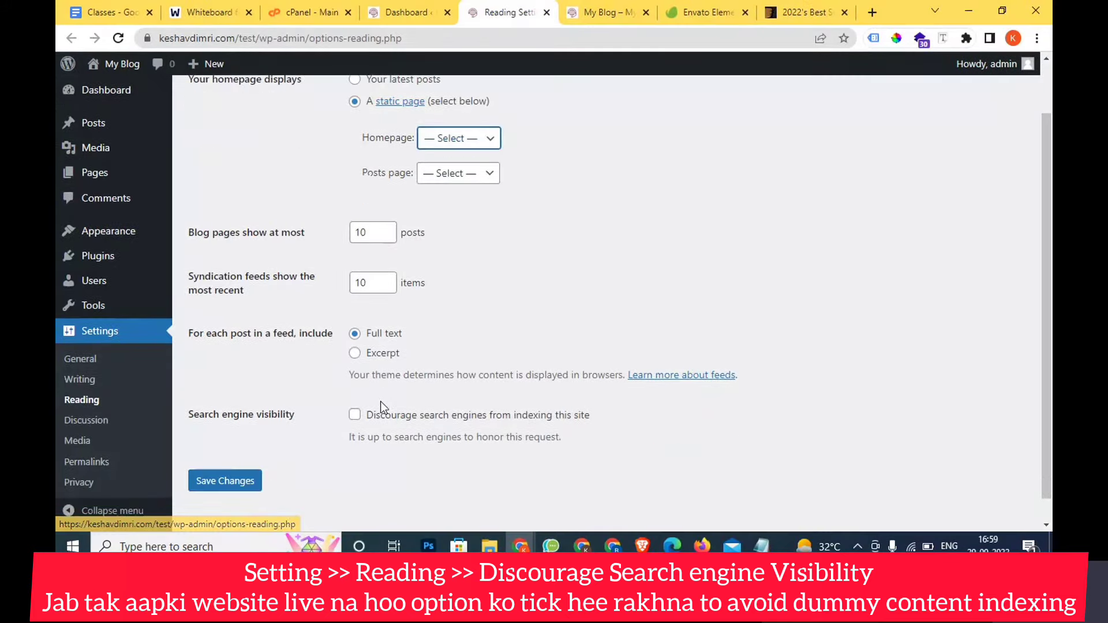
click(354, 390)
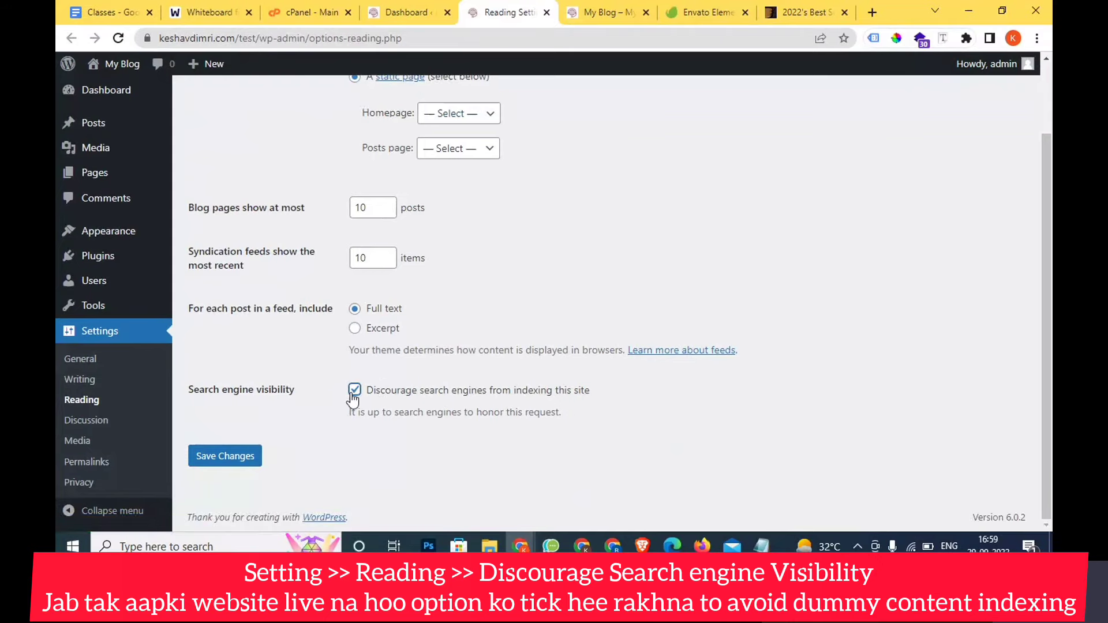
click(232, 460)
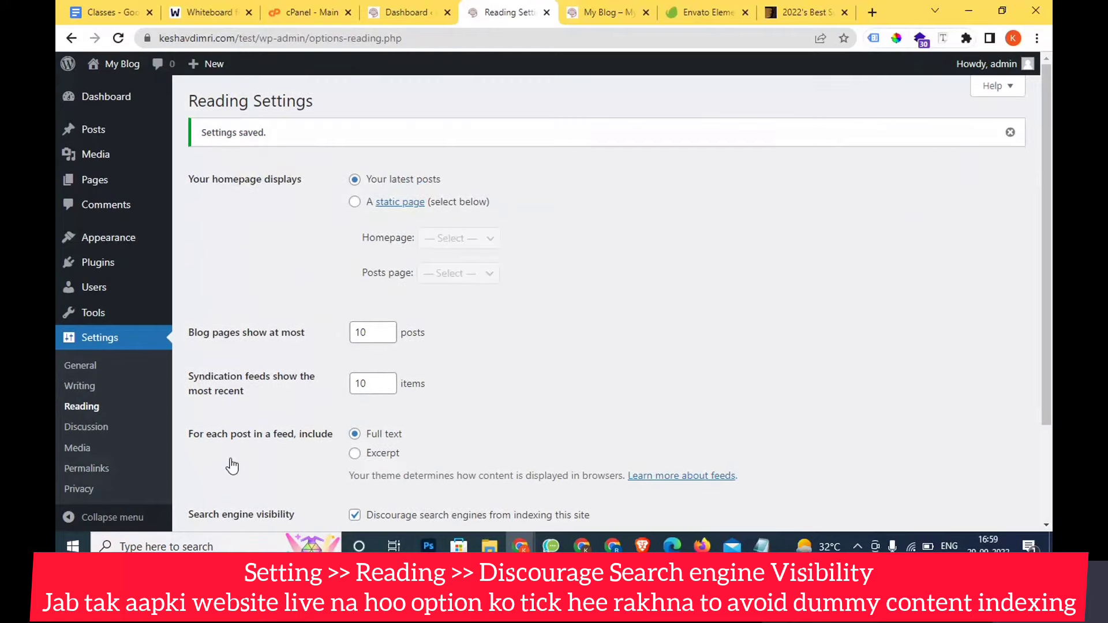
scroll(255, 469, down, 2)
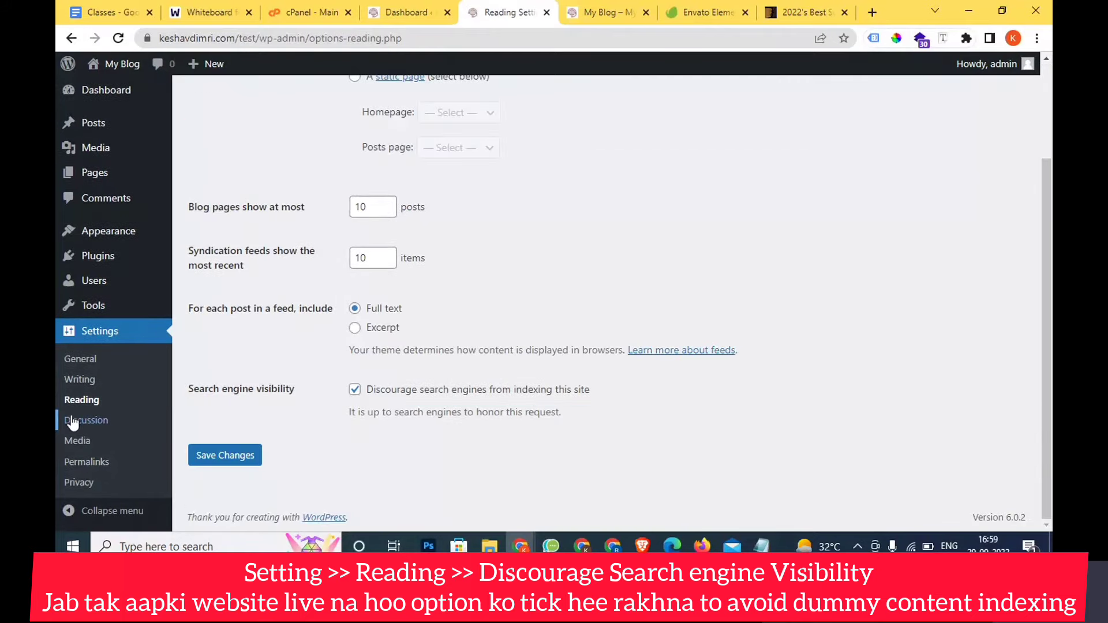
click(225, 459)
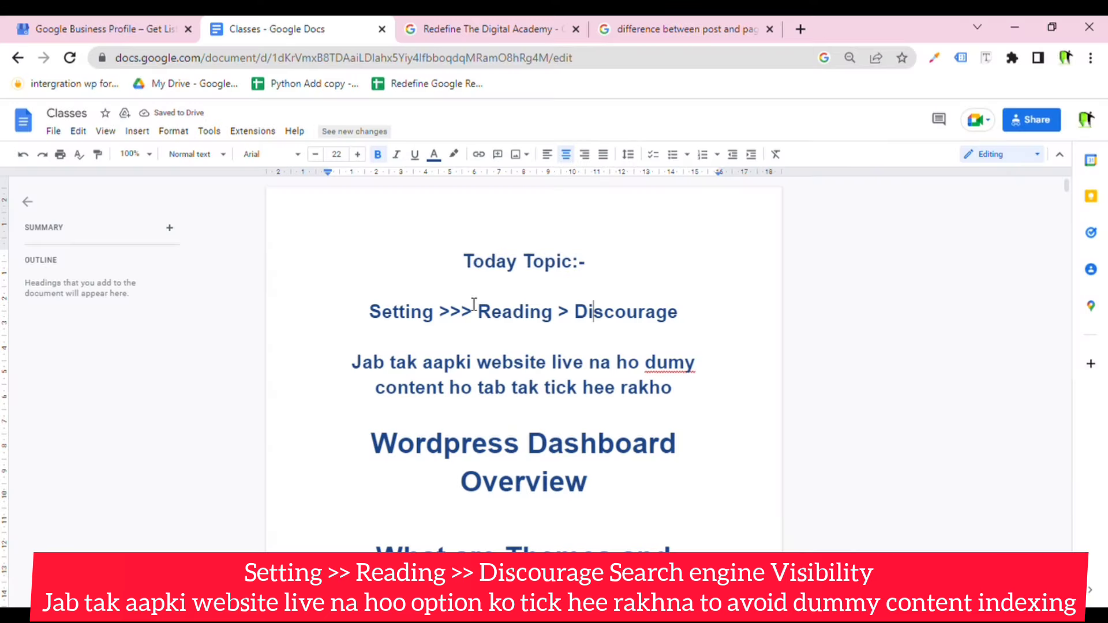
- Highlight the "Wordpress Dashboard Overview" and "What are Themes and Plugins" headings in the Classes document in Google Docs
scroll(474, 304, down, 2)
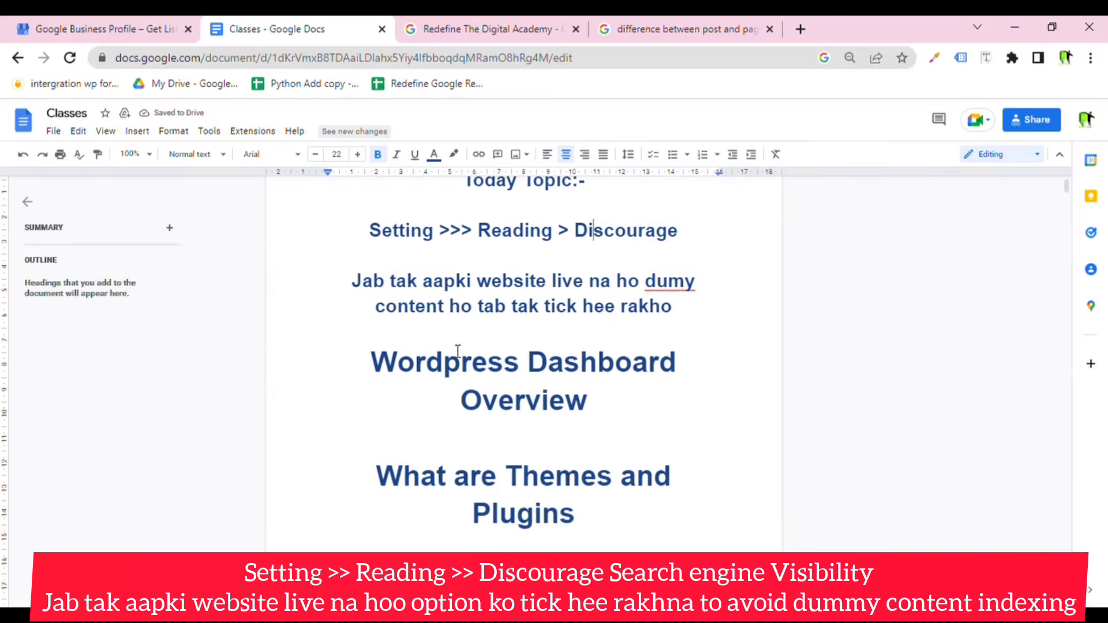
drag(371, 375, 631, 414)
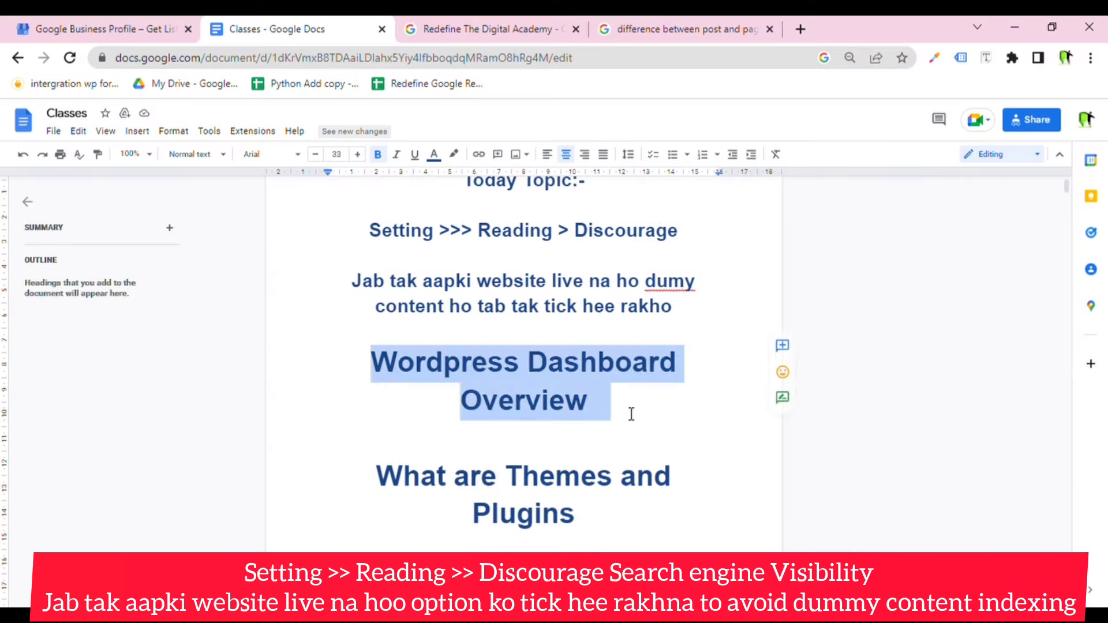
drag(601, 527, 373, 485)
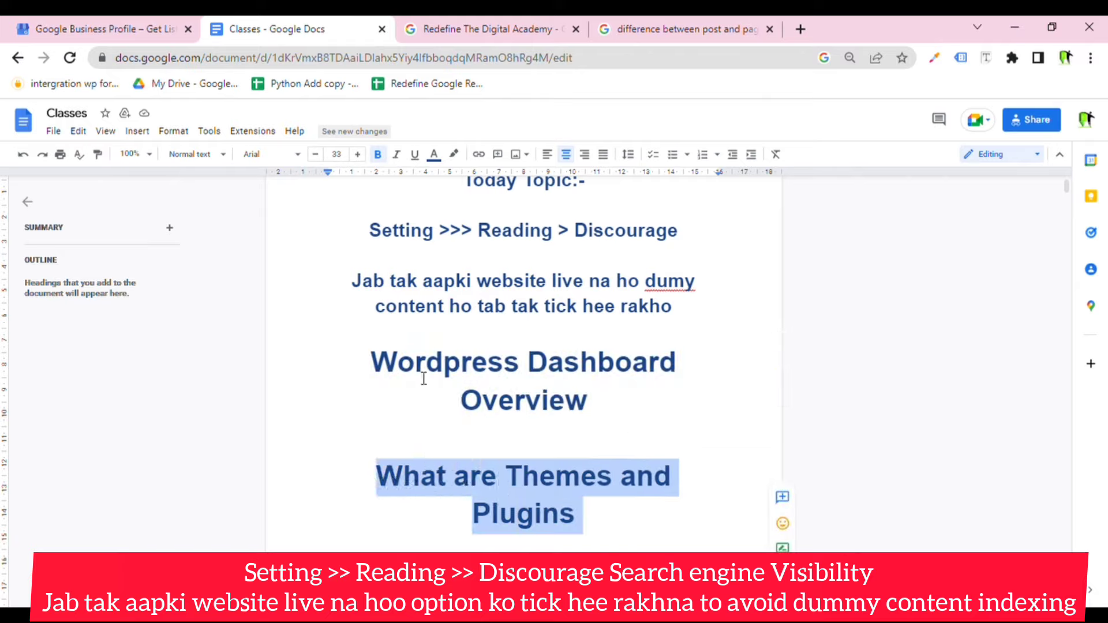
drag(372, 367, 691, 376)
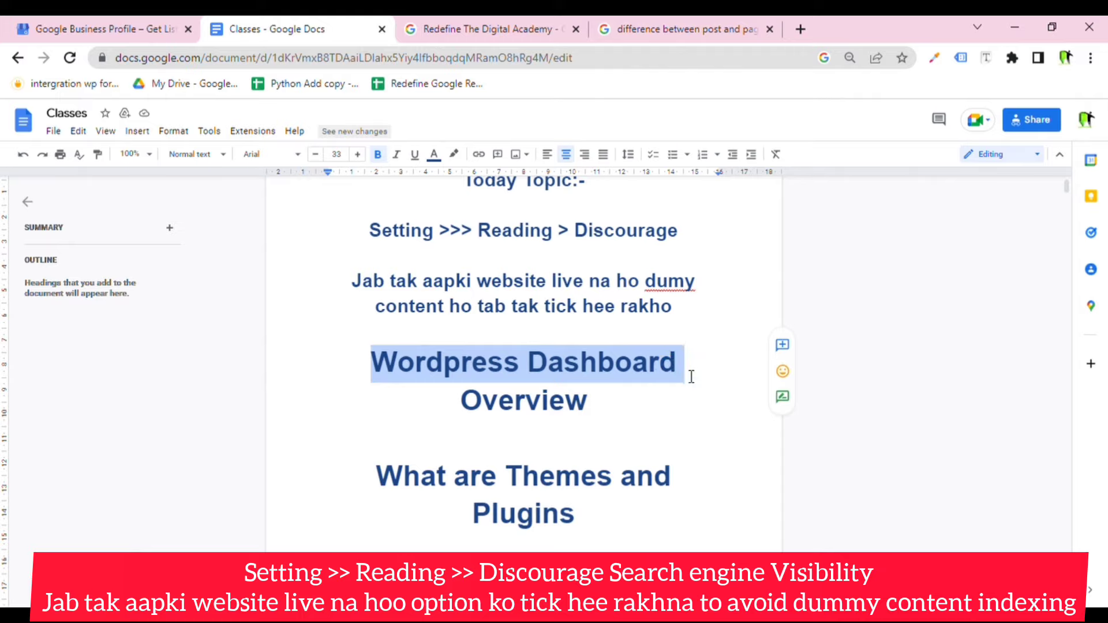
- Highlight the "Wordpress Dashboard Overview" heading and the "Setting >>> Reading > Discourage" line in turn
drag(618, 420, 372, 359)
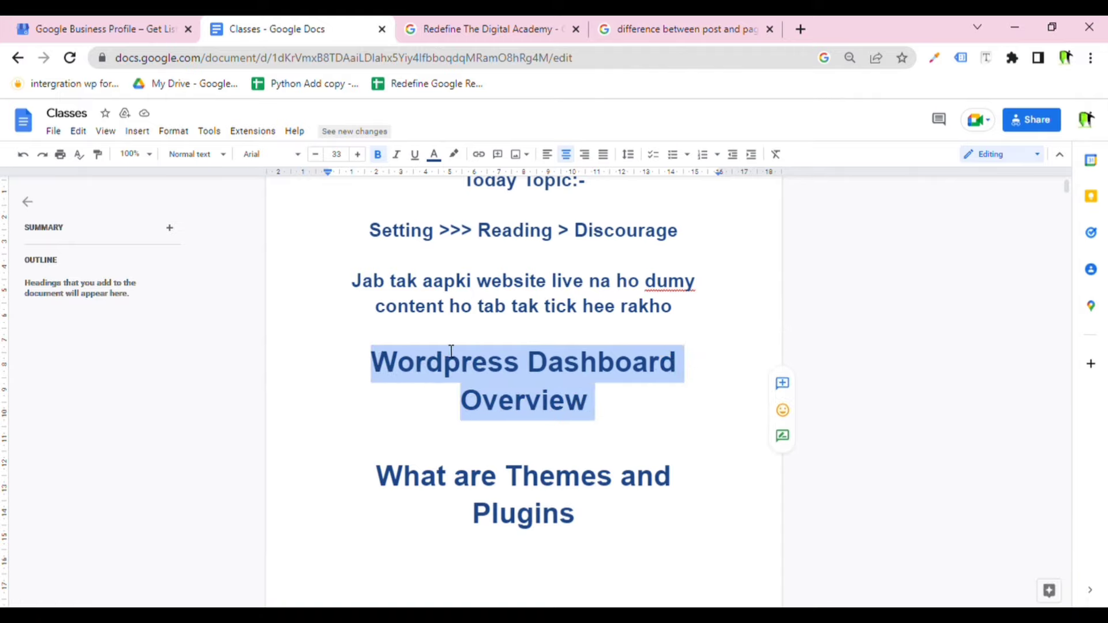
drag(371, 232, 681, 247)
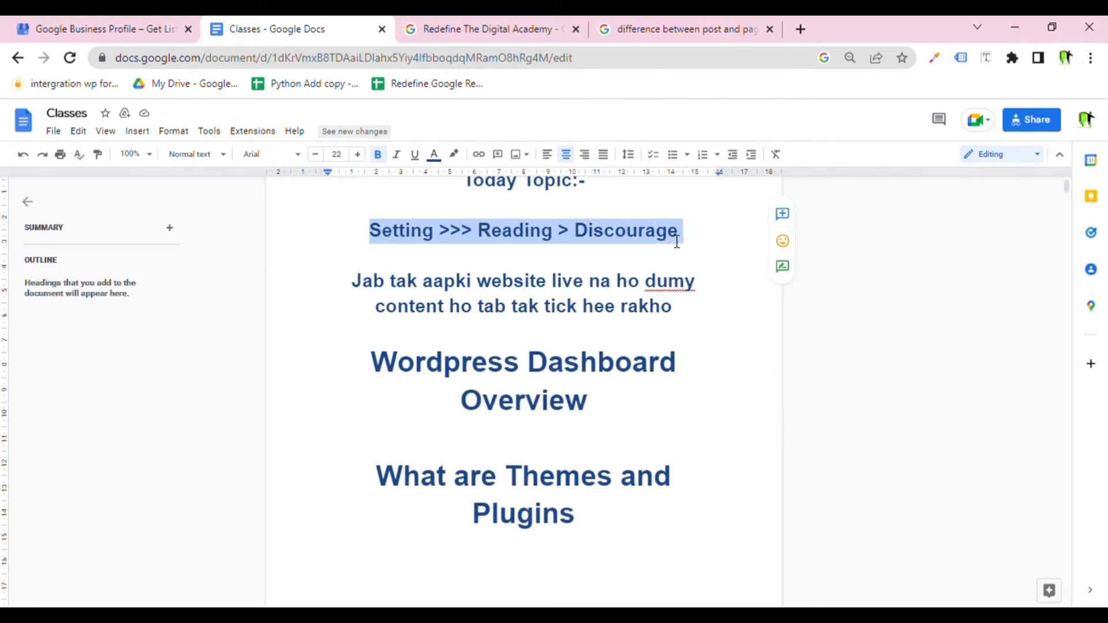
click(671, 234)
- Highlight the note beginning "Jab tak aapki website live na ho" about keeping the option ticked while the site has dummy content
drag(700, 311, 361, 287)
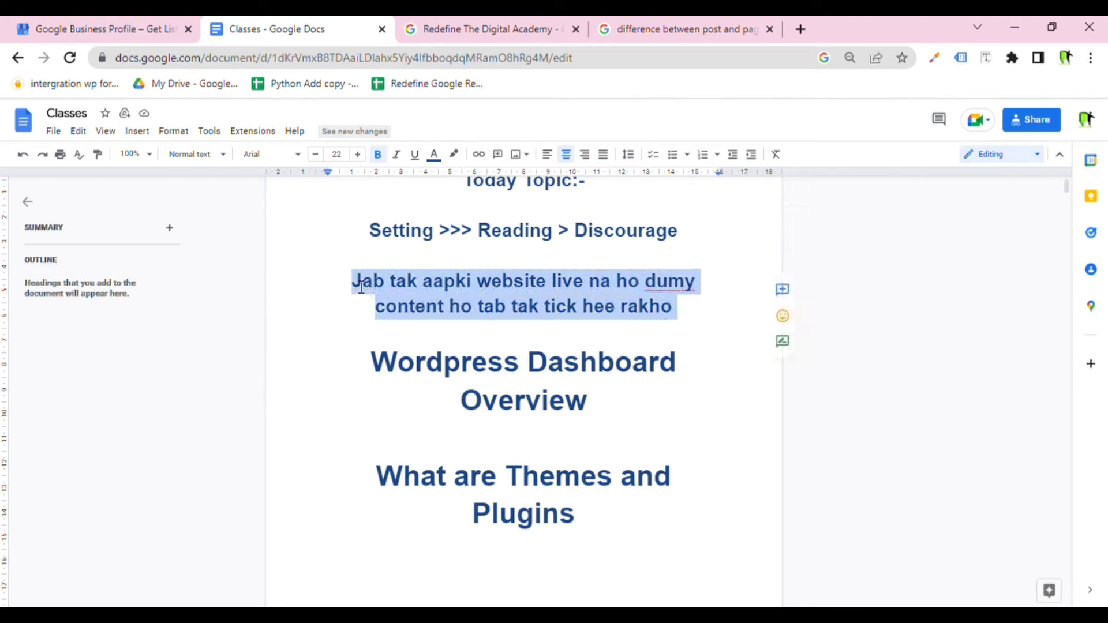
click(491, 291)
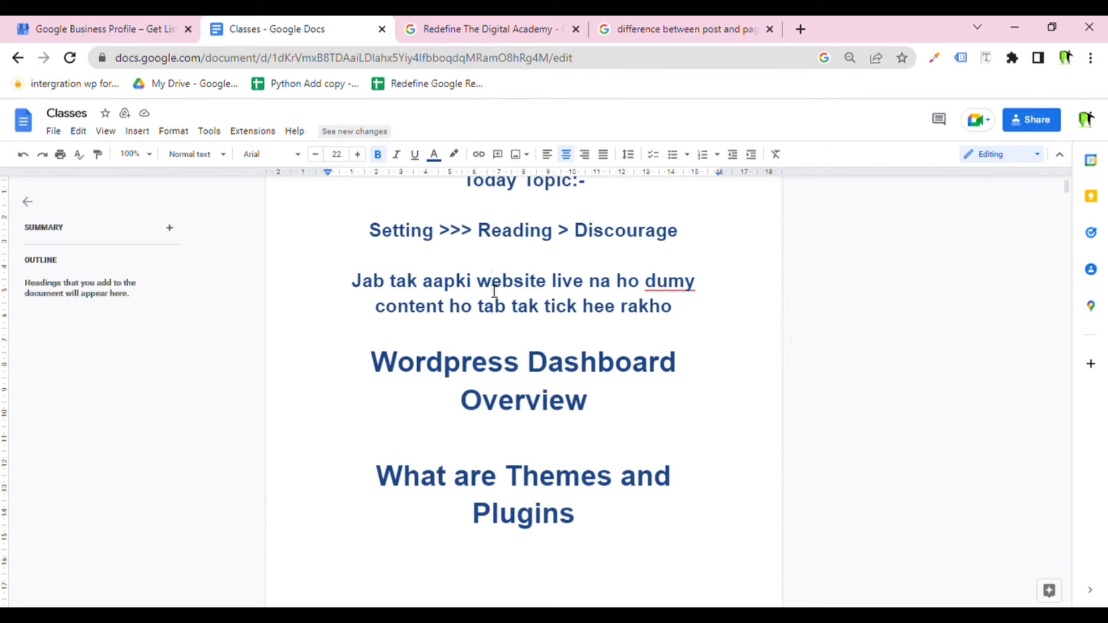
drag(418, 292, 557, 288)
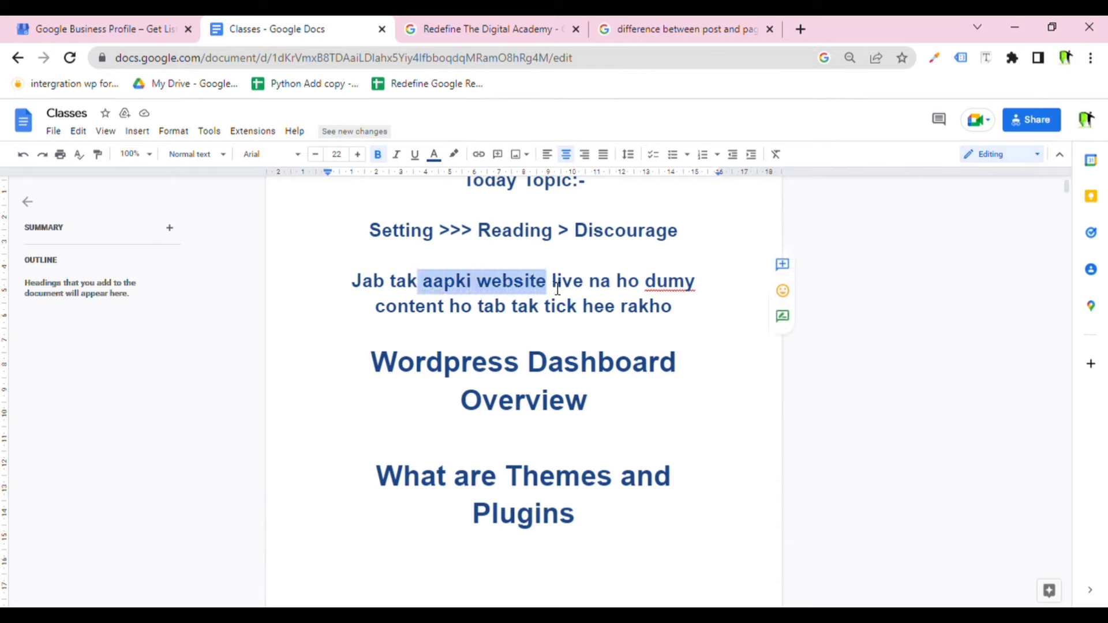
drag(705, 329, 357, 284)
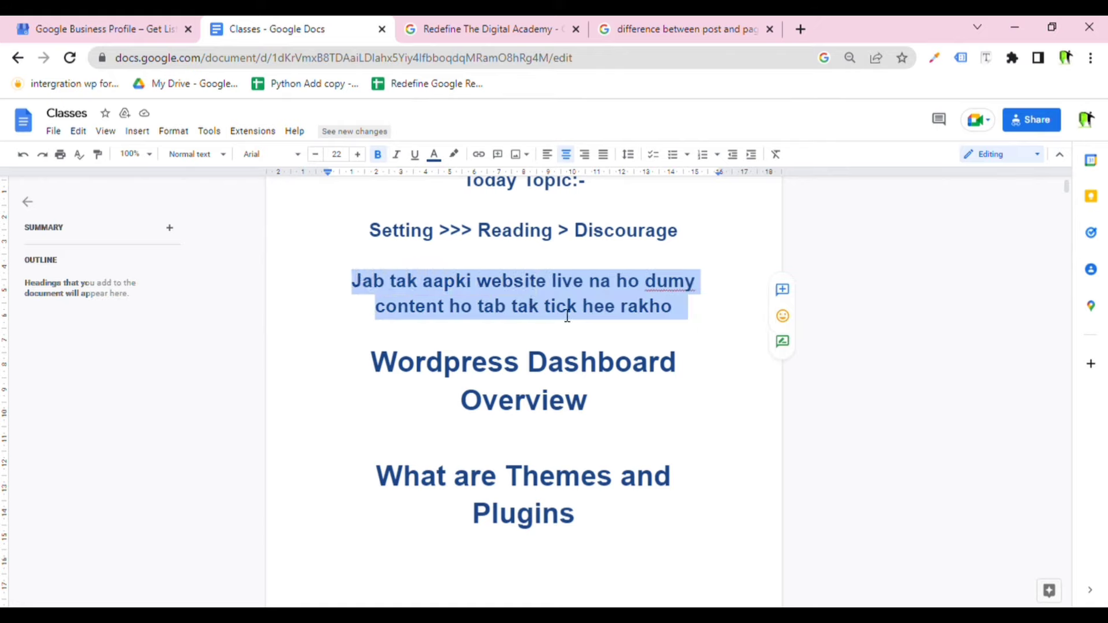